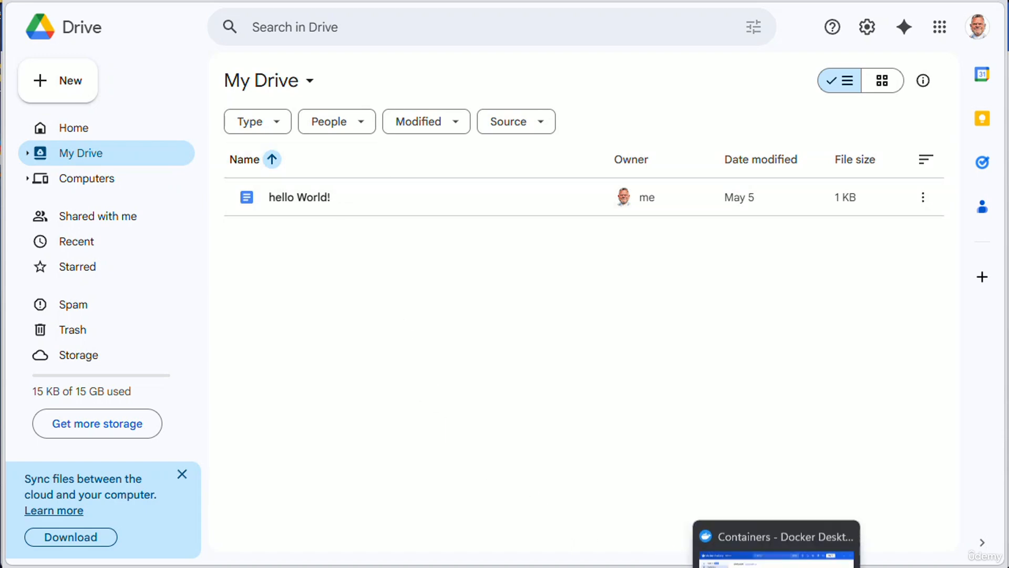
# Switch to n8n, create a new personal workflow and name it "Drive Create Folder"
pyautogui.click(777, 567)
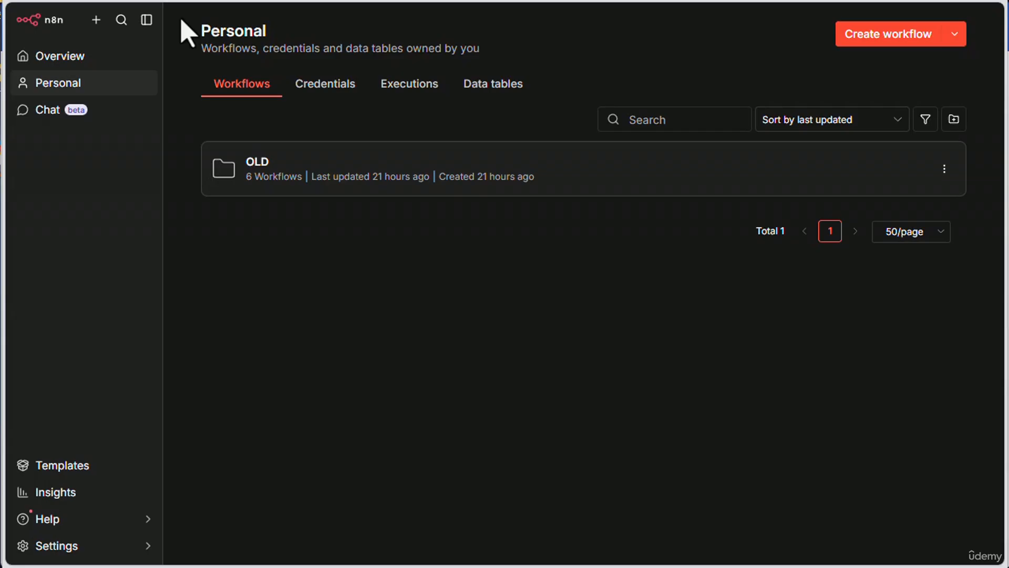
pyautogui.click(907, 35)
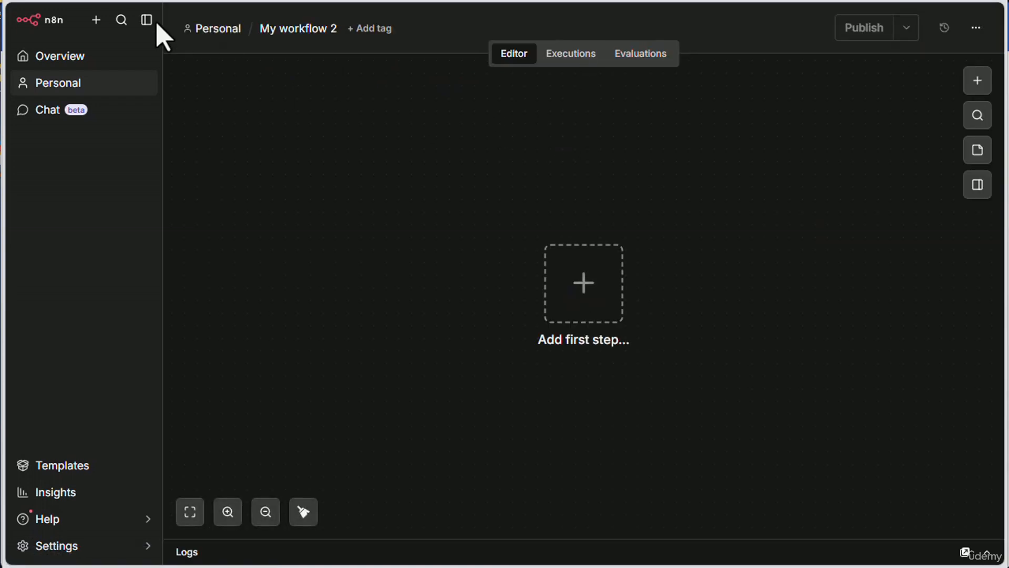
pyautogui.click(274, 32)
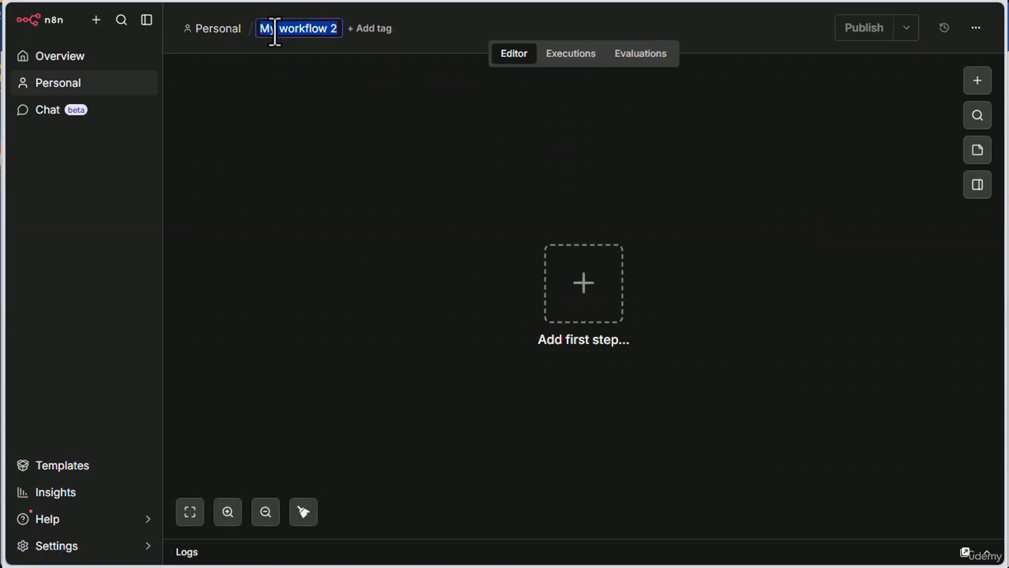
pyautogui.write('Drive Create Folder')
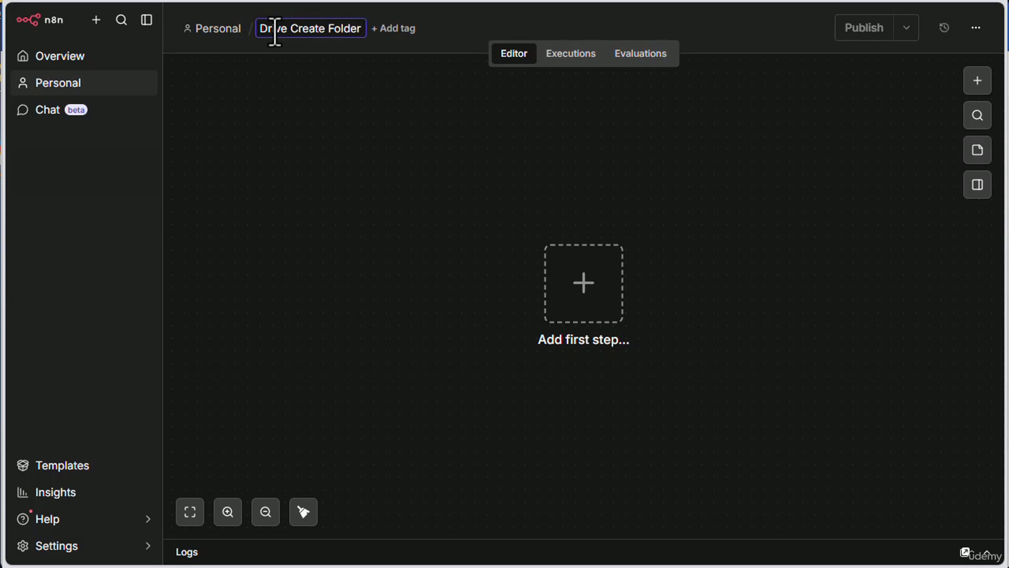
pyautogui.press('Return')
# Add a manual trigger as the workflow's first node
pyautogui.click(976, 82)
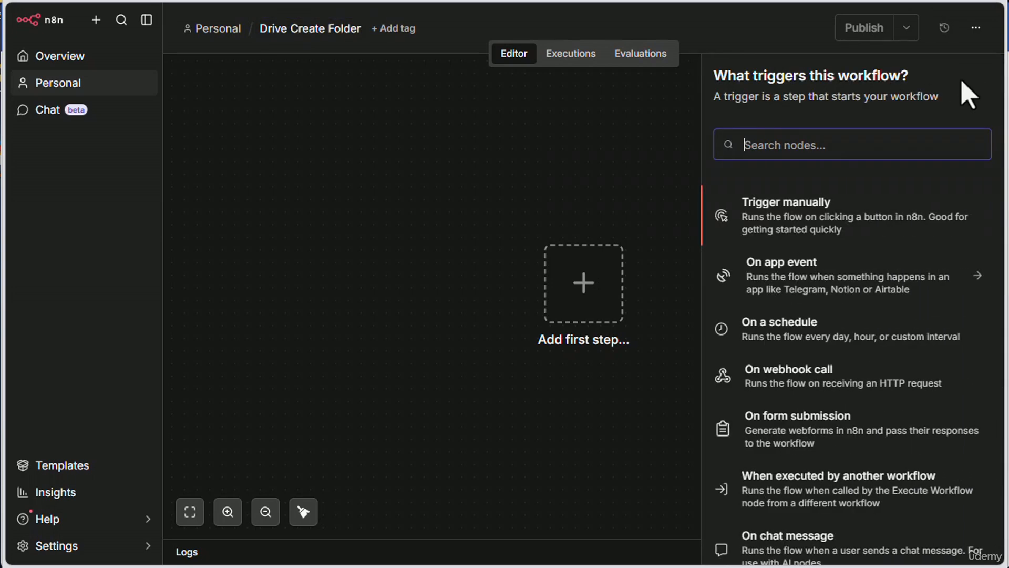
pyautogui.click(766, 222)
pyautogui.moveTo(638, 295)
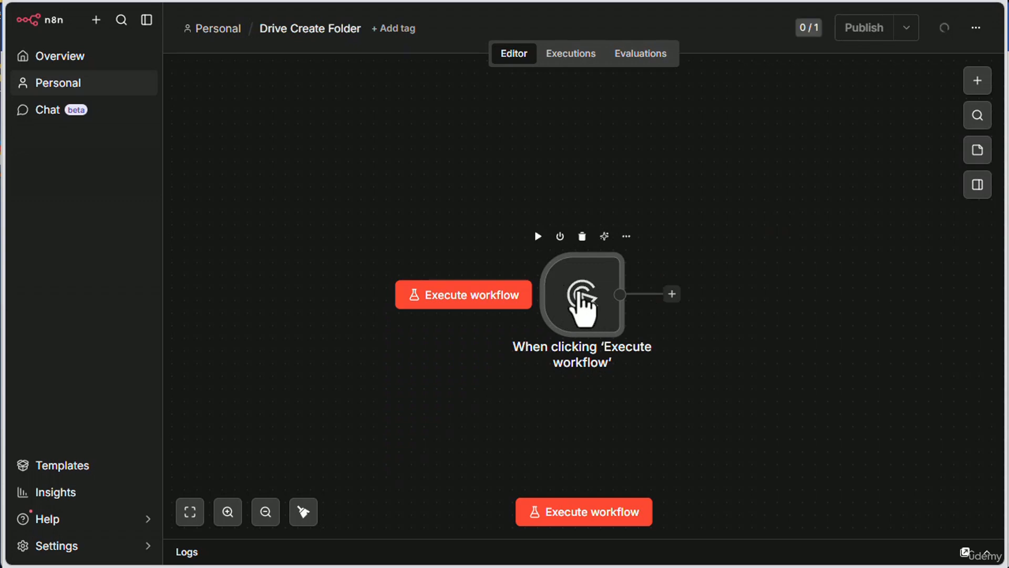
# Execute the workflow and inspect the manual trigger's output
pyautogui.click(581, 516)
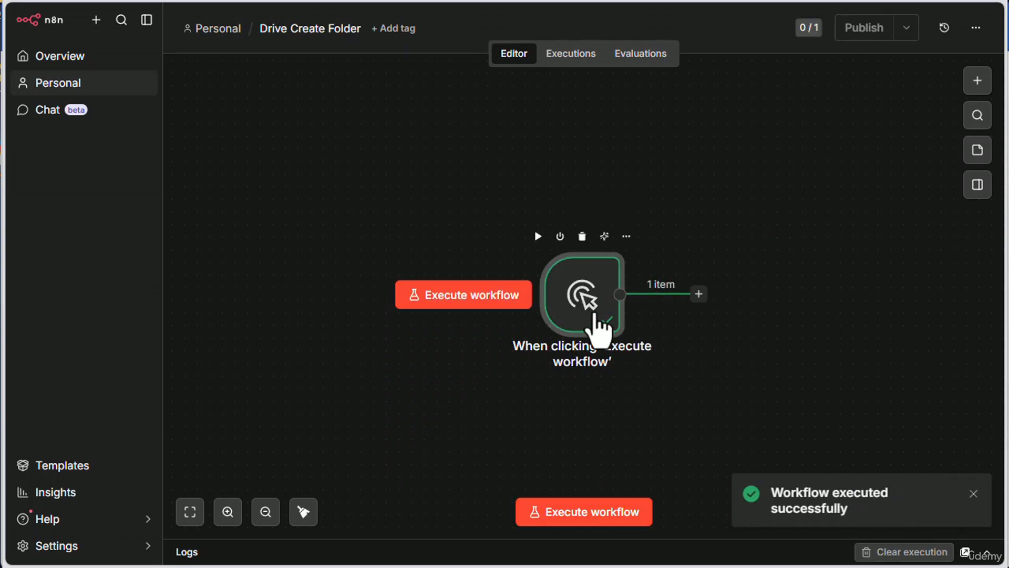
pyautogui.doubleClick(588, 312)
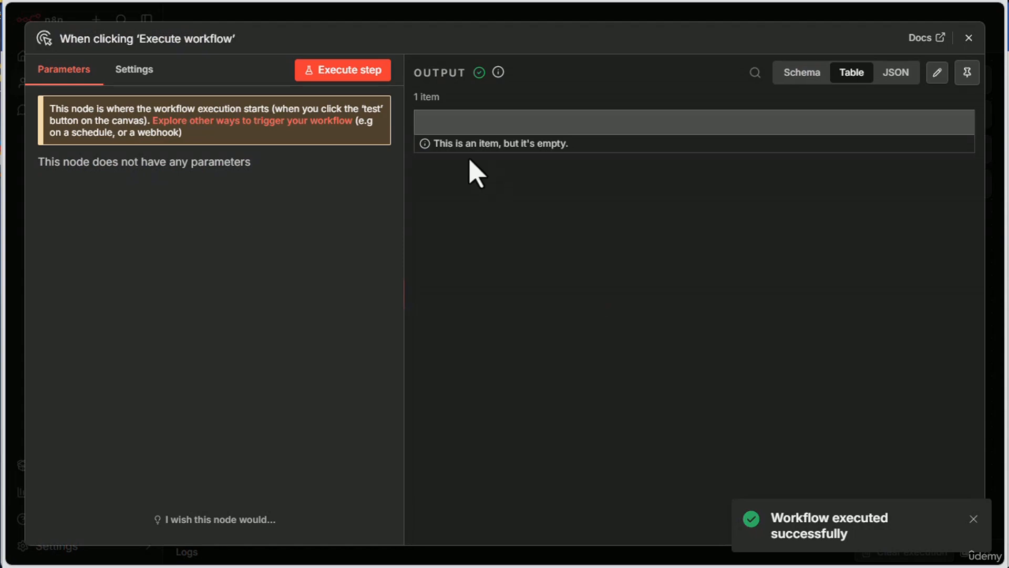
pyautogui.click(969, 38)
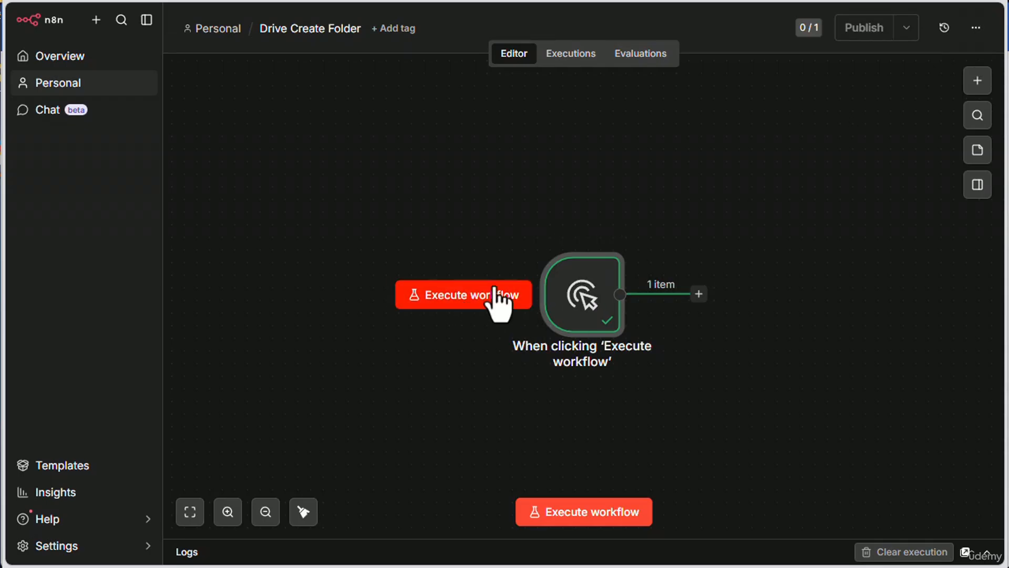
# Add Google Drive's "Create file from text" action after the trigger and place its node closer to the trigger
pyautogui.click(978, 81)
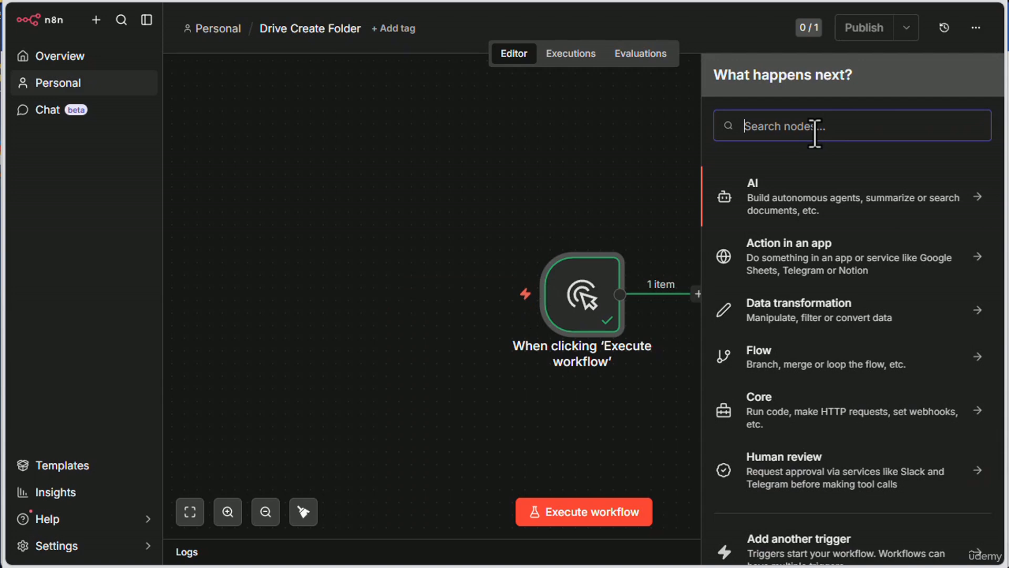
pyautogui.write('drive')
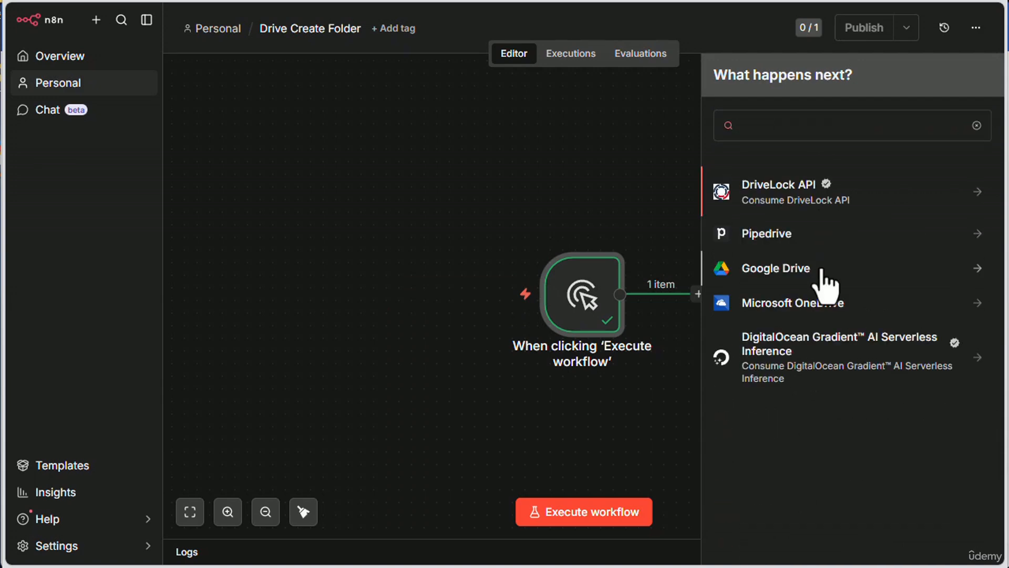
pyautogui.click(822, 273)
pyautogui.click(757, 269)
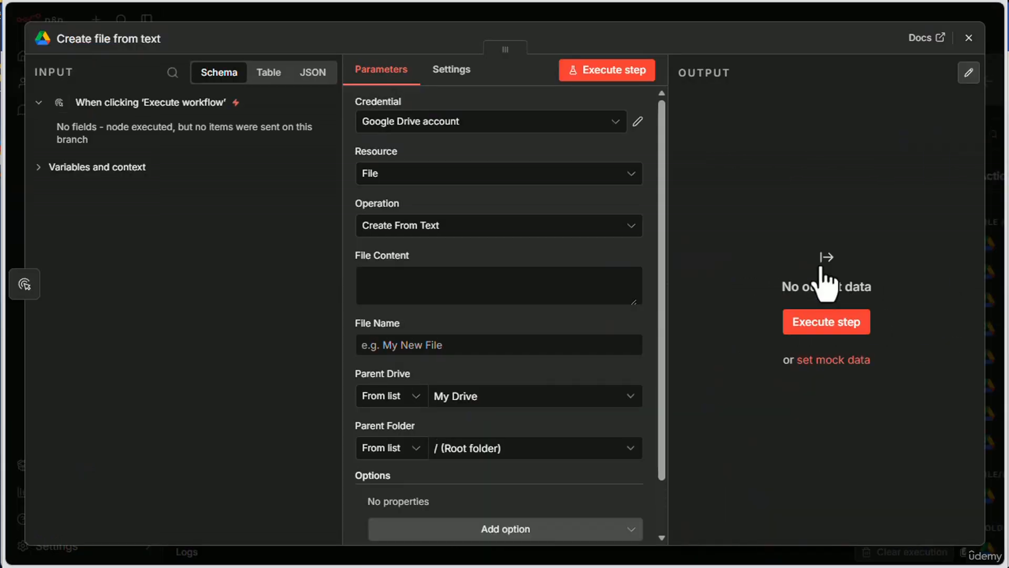
pyautogui.click(970, 38)
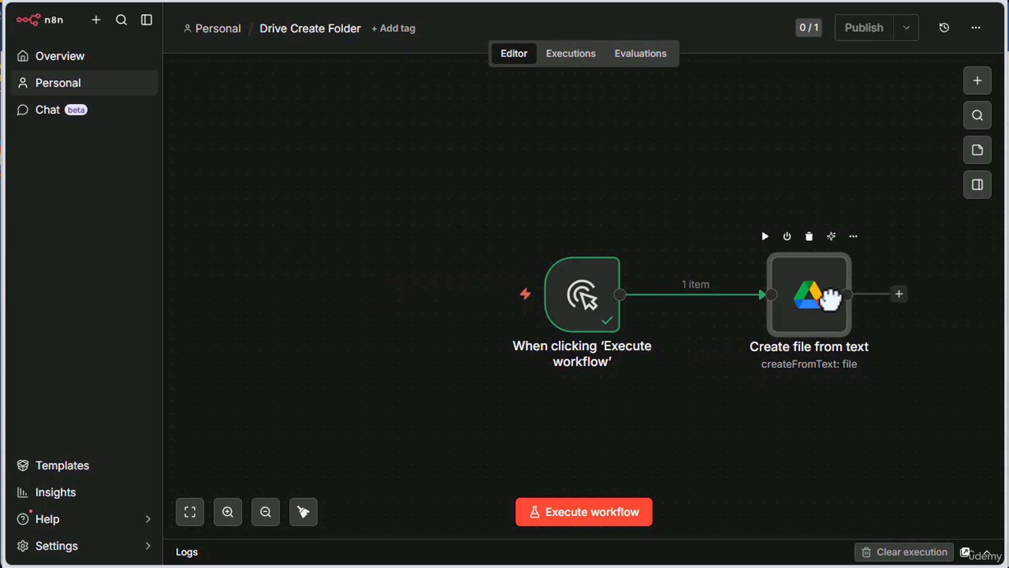
pyautogui.moveTo(831, 300); pyautogui.dragTo(767, 300)
pyautogui.moveTo(514, 300)
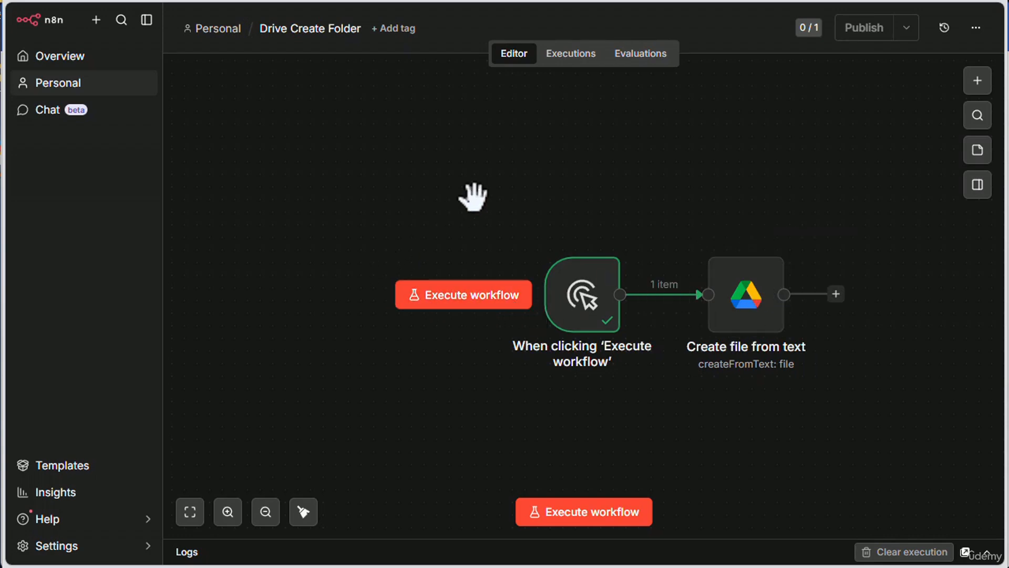
pyautogui.moveTo(473, 197); pyautogui.dragTo(291, 166)
# Change the Google Drive node's resource to Folder and keep the Create operation
pyautogui.doubleClick(568, 281)
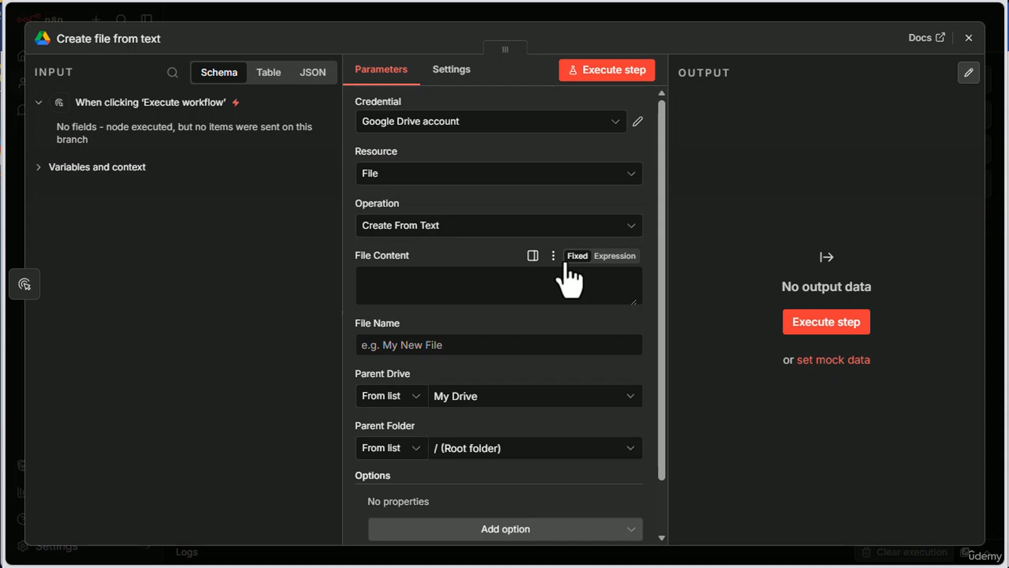
pyautogui.click(631, 173)
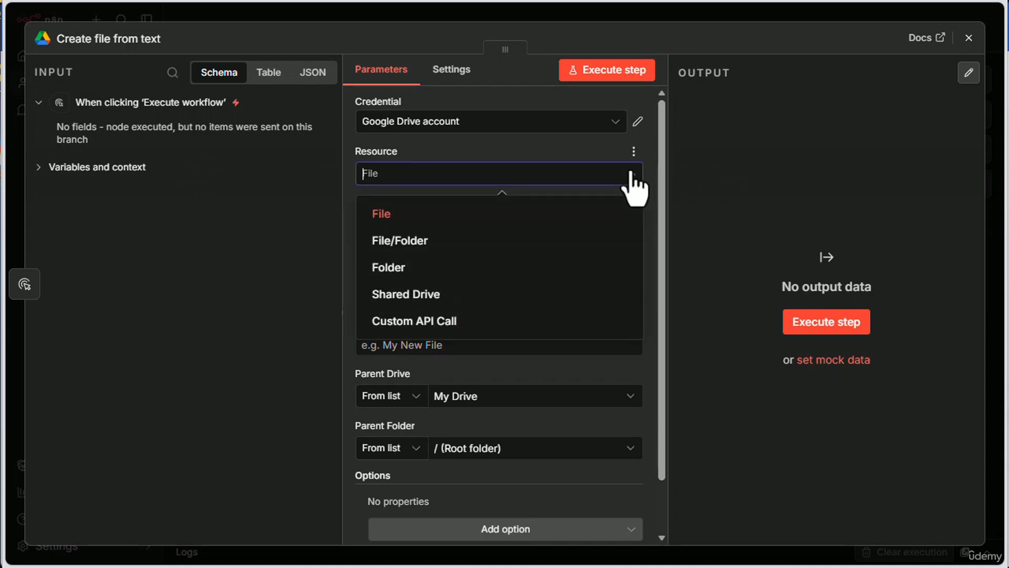
pyautogui.click(421, 268)
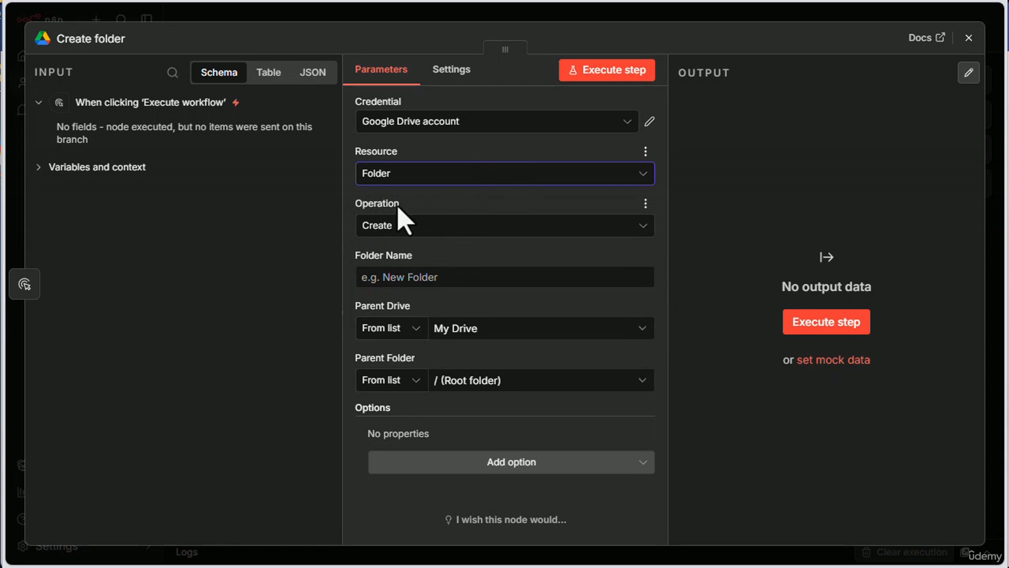
pyautogui.click(448, 234)
pyautogui.click(414, 278)
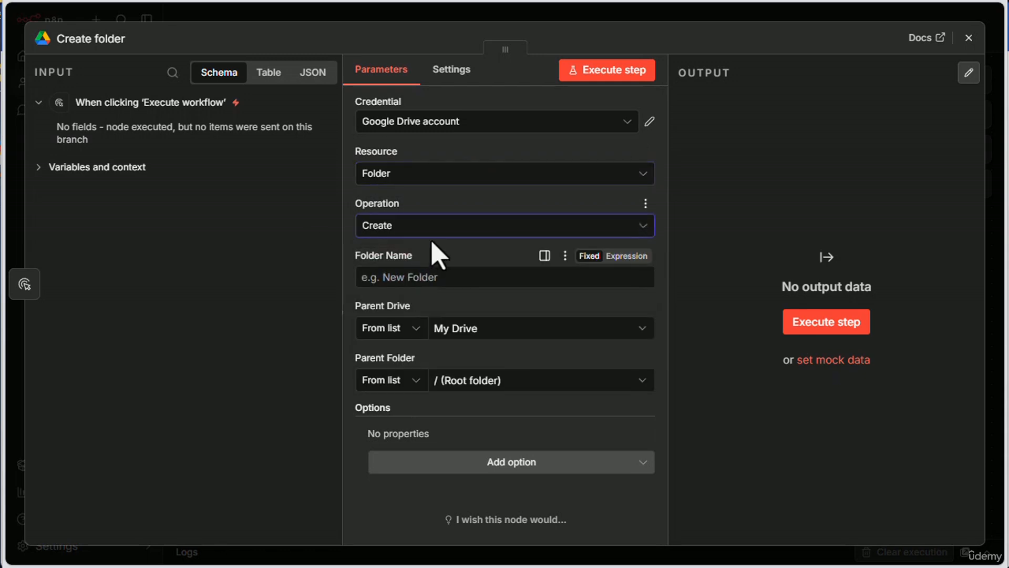
# Select the Google Drive account credential and set the folder name to "n8n Folder"
pyautogui.click(625, 122)
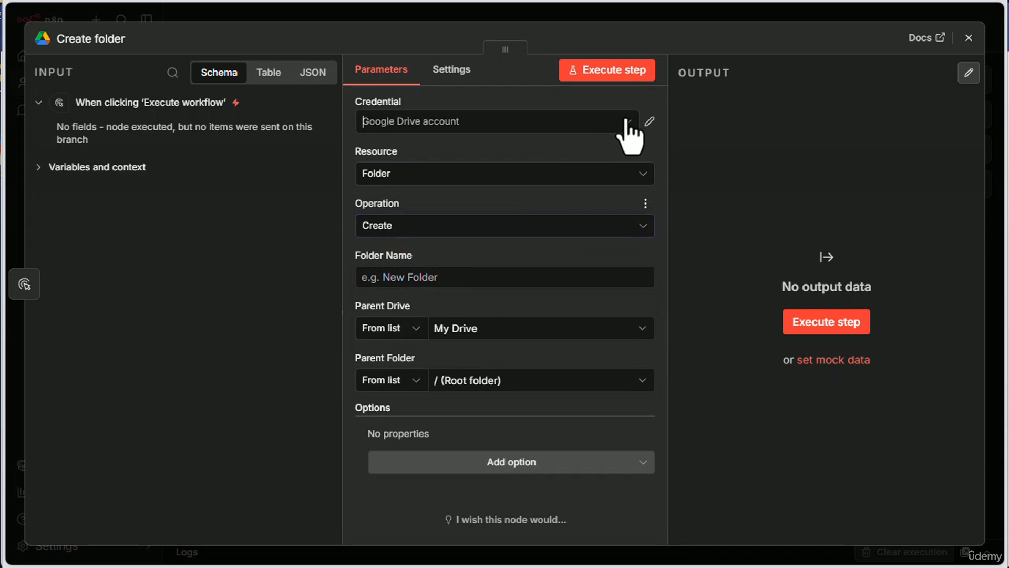
pyautogui.click(444, 164)
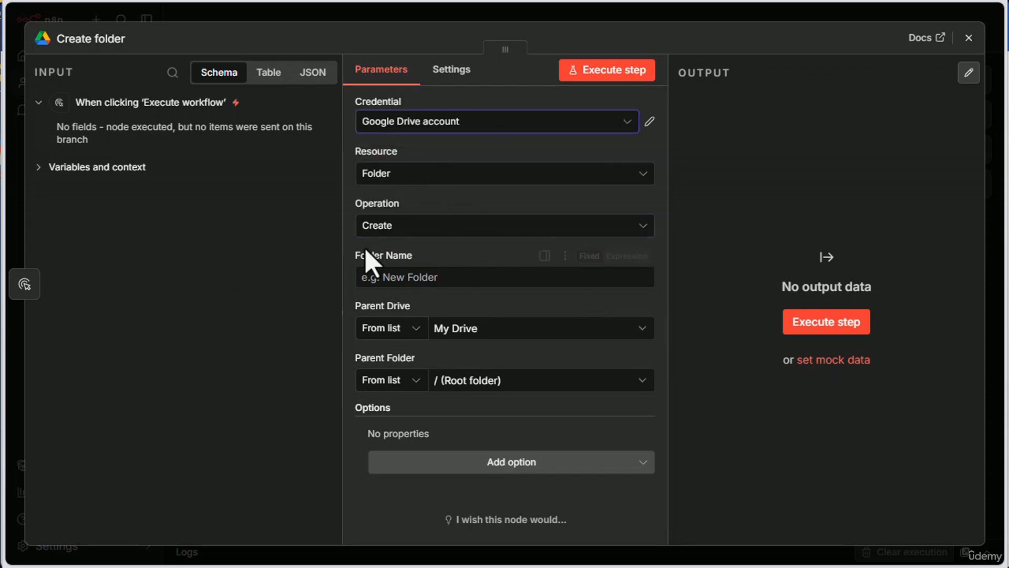
pyautogui.click(400, 276)
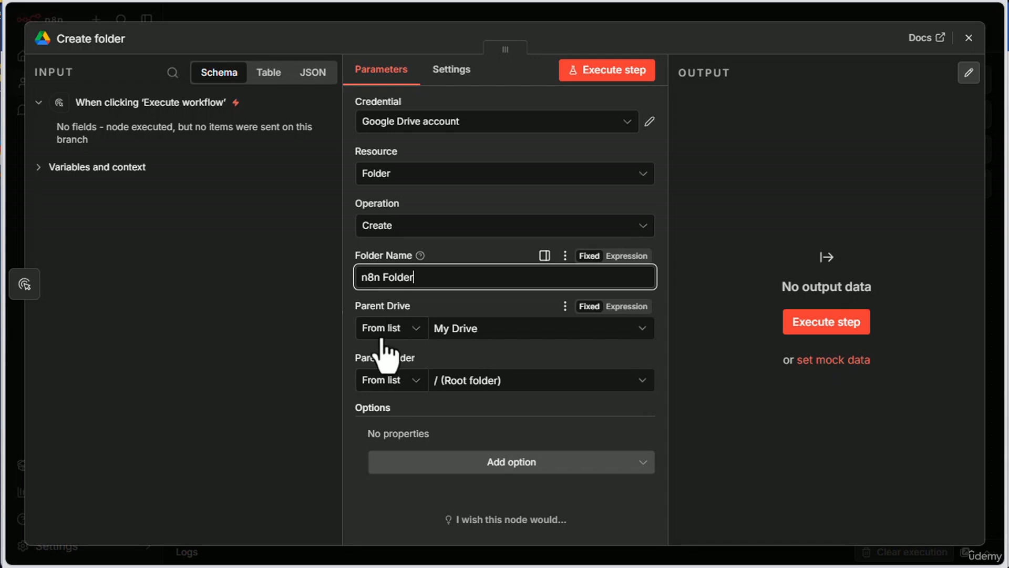
# Keep the parent drive as My Drive, chosen from the list, and return to the workflow canvas
pyautogui.click(416, 329)
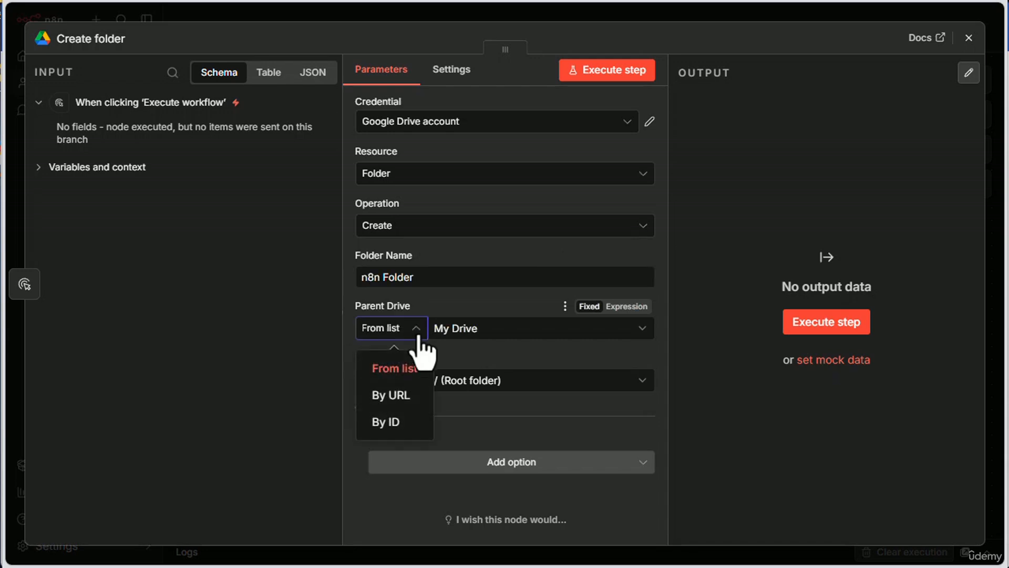
pyautogui.click(378, 369)
pyautogui.click(469, 328)
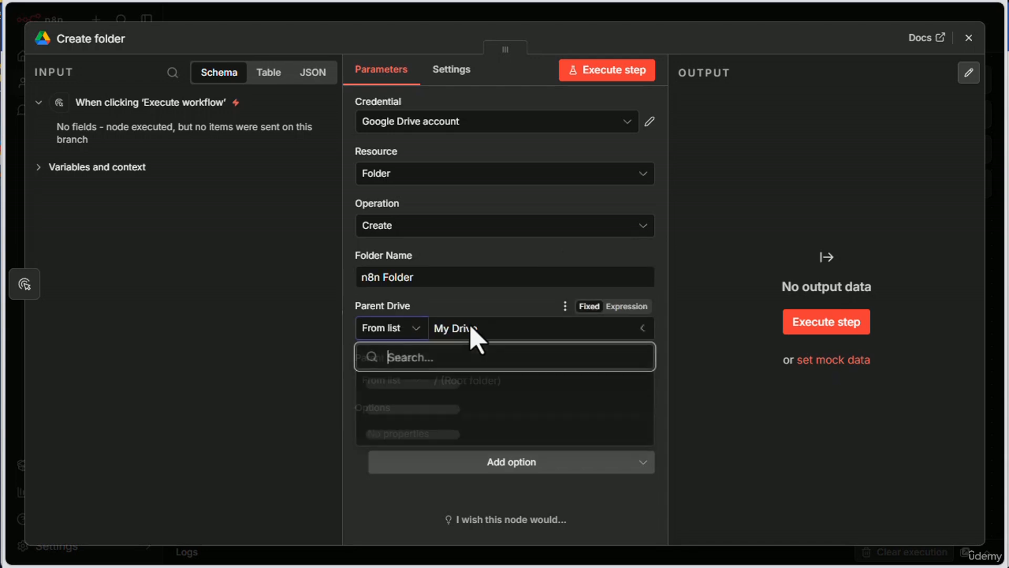
pyautogui.click(473, 330)
pyautogui.click(472, 330)
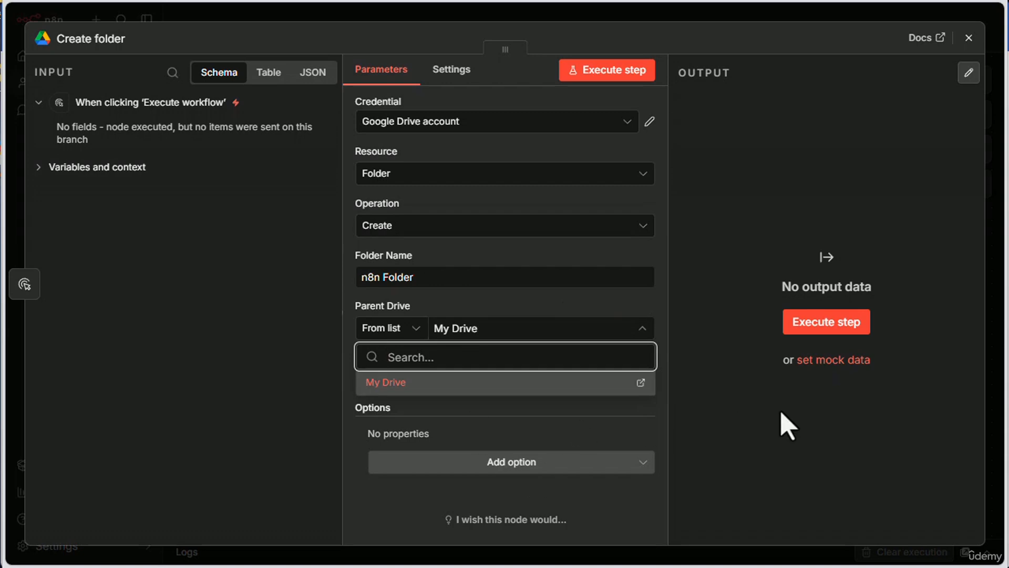
pyautogui.click(787, 426)
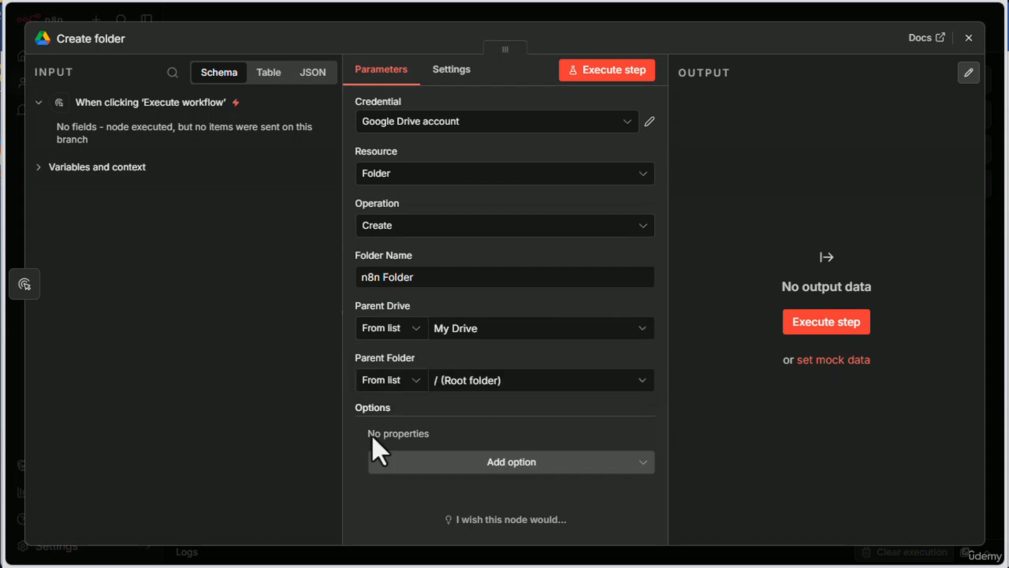
pyautogui.click(969, 39)
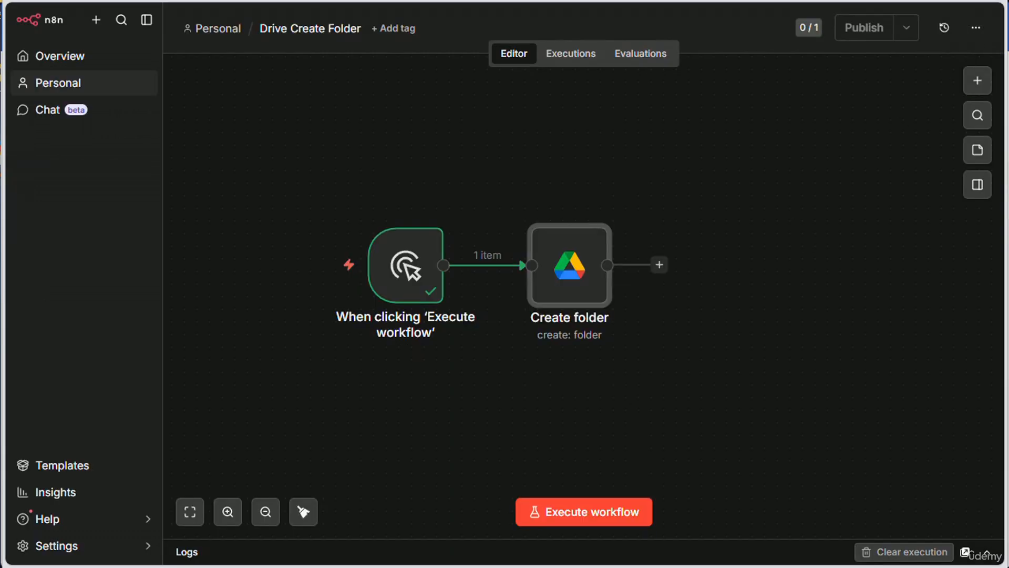
# Execute the workflow and check My Drive in Google Drive for the new folder
pyautogui.click(557, 518)
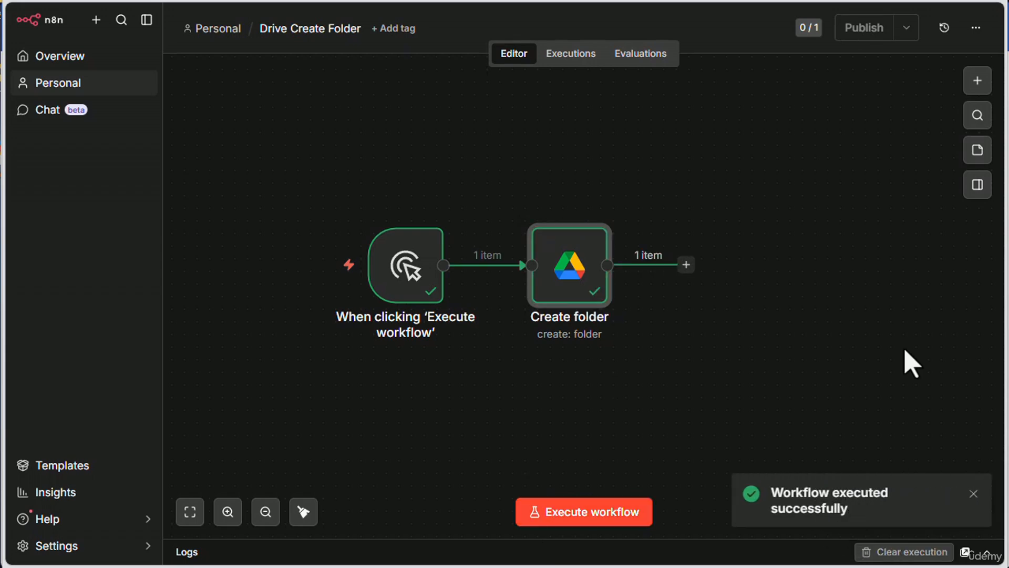
pyautogui.click(121, 2)
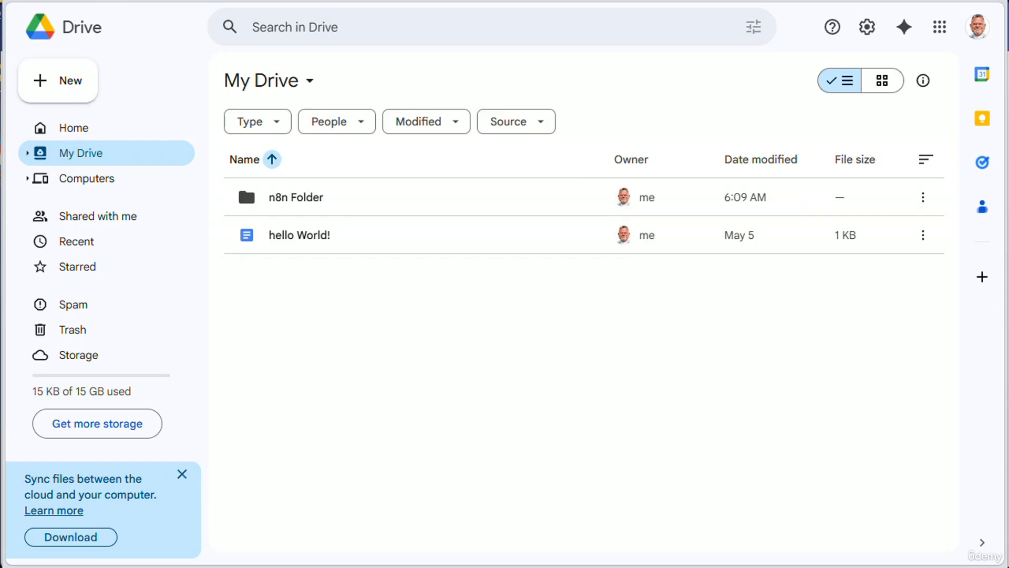
# Switch back to n8n and examine the Create folder node's output in the table, JSON and schema views
pyautogui.click(173, 2)
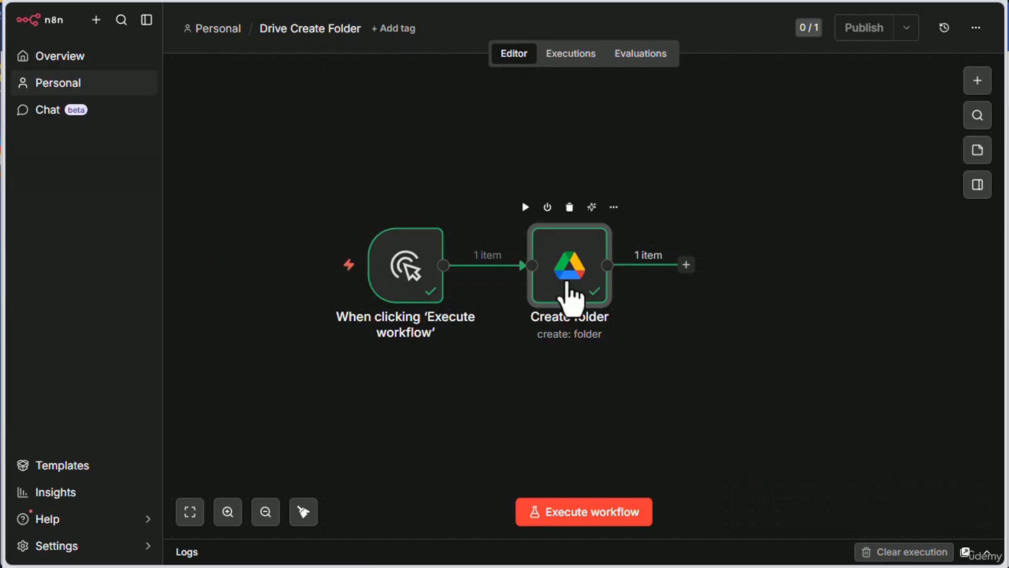
pyautogui.doubleClick(569, 300)
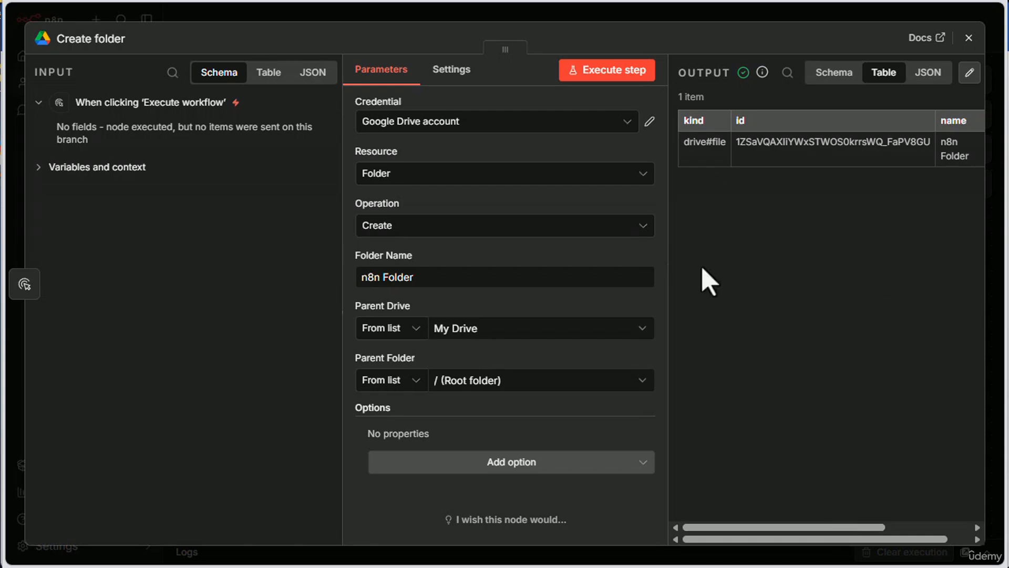
pyautogui.moveTo(778, 141); pyautogui.dragTo(883, 143)
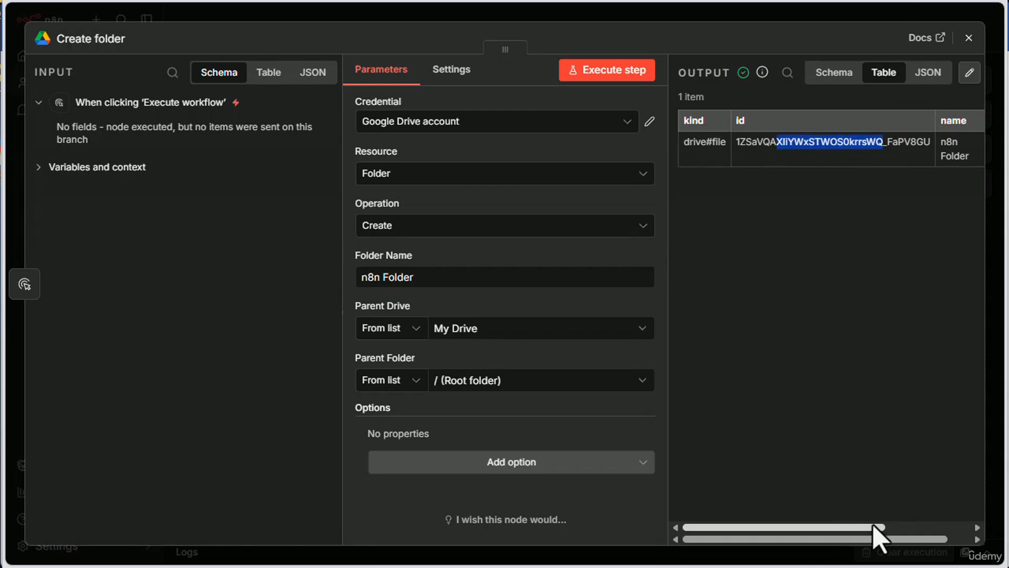
pyautogui.moveTo(874, 527); pyautogui.dragTo(960, 527)
pyautogui.moveTo(842, 153)
pyautogui.mouseDown()
pyautogui.moveTo(799, 135)
pyautogui.moveTo(833, 159)
pyautogui.mouseUp()
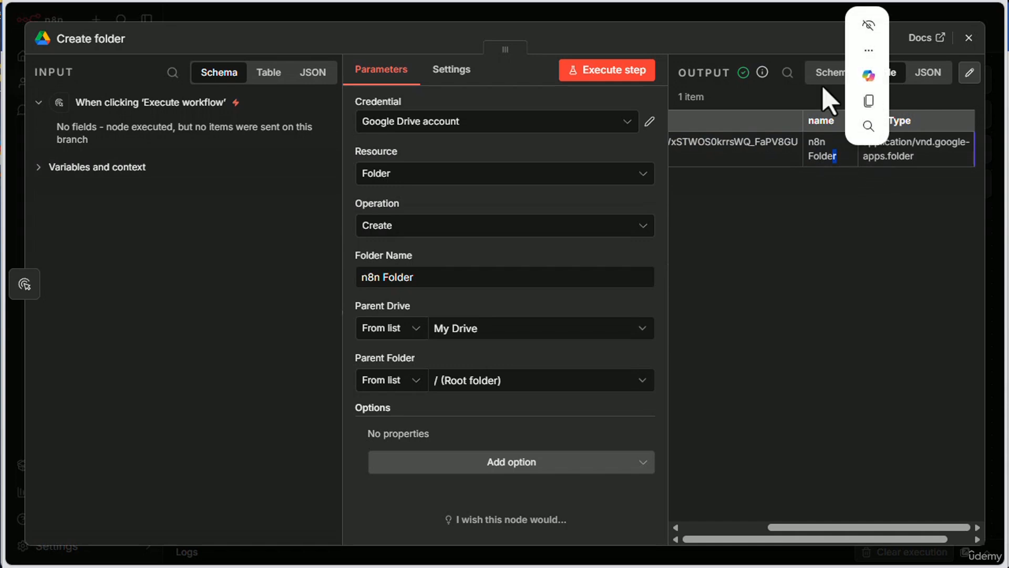
pyautogui.click(831, 72)
pyautogui.click(882, 74)
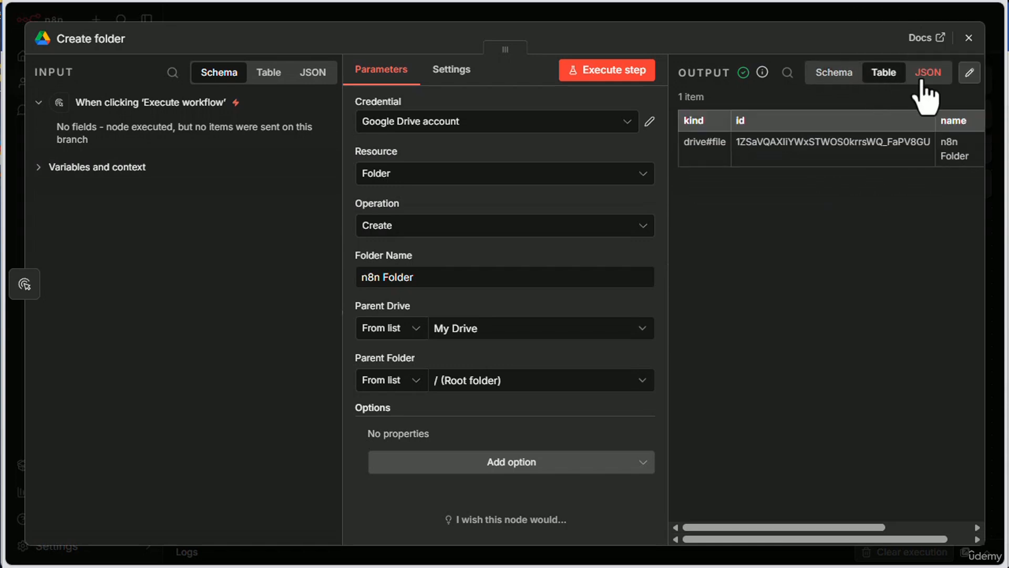
pyautogui.click(927, 75)
pyautogui.click(881, 73)
pyautogui.click(830, 74)
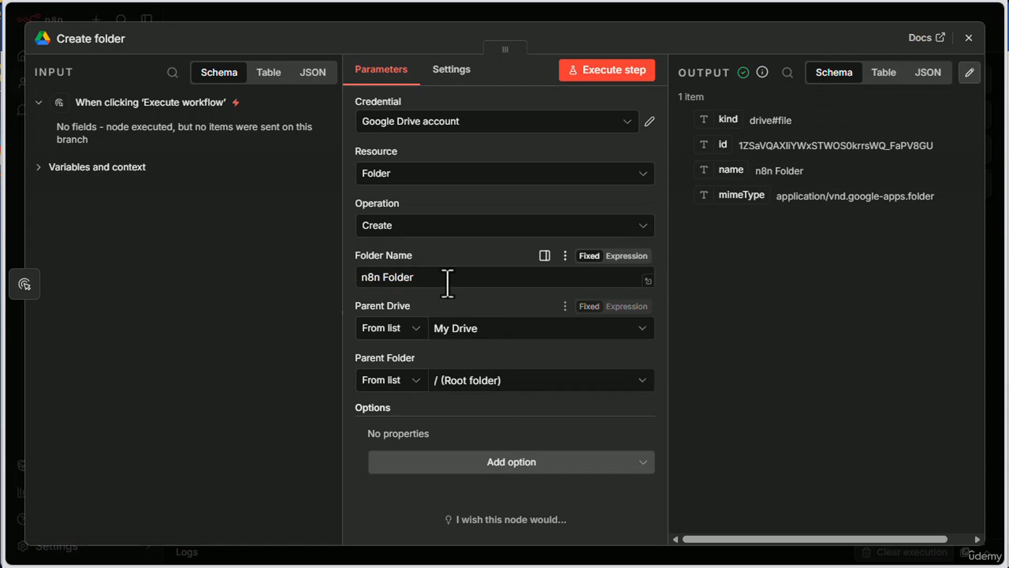
# Change the Create folder node's folder name to "n8n" followed by the $now variable as an expression, and return to the canvas
pyautogui.click(447, 278)
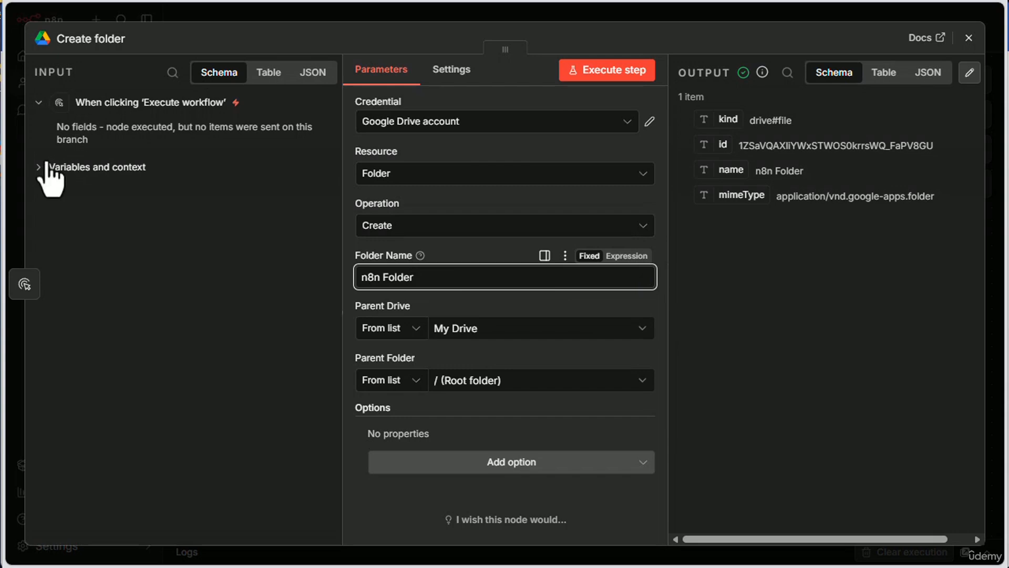
pyautogui.click(37, 169)
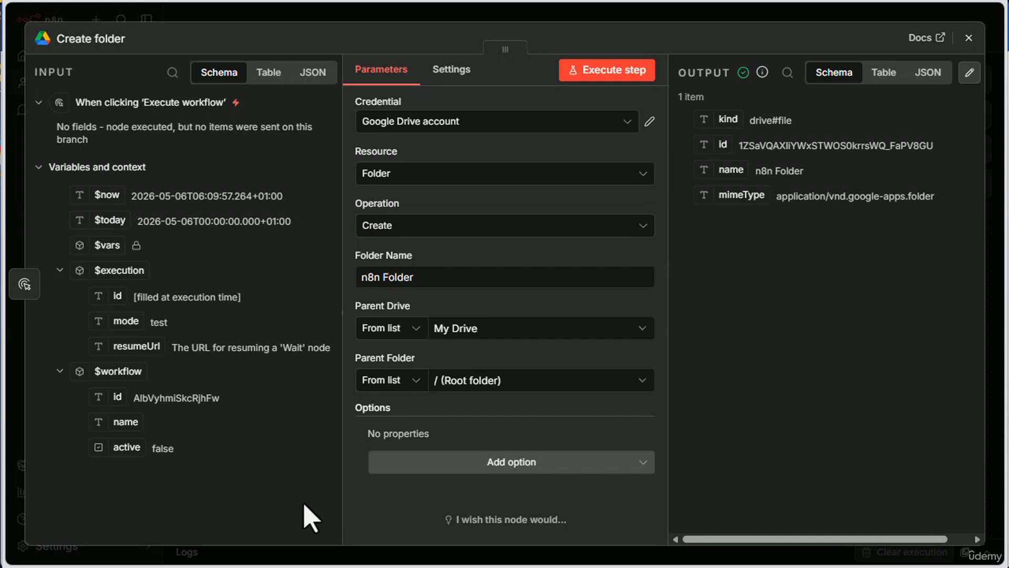
pyautogui.click(444, 278)
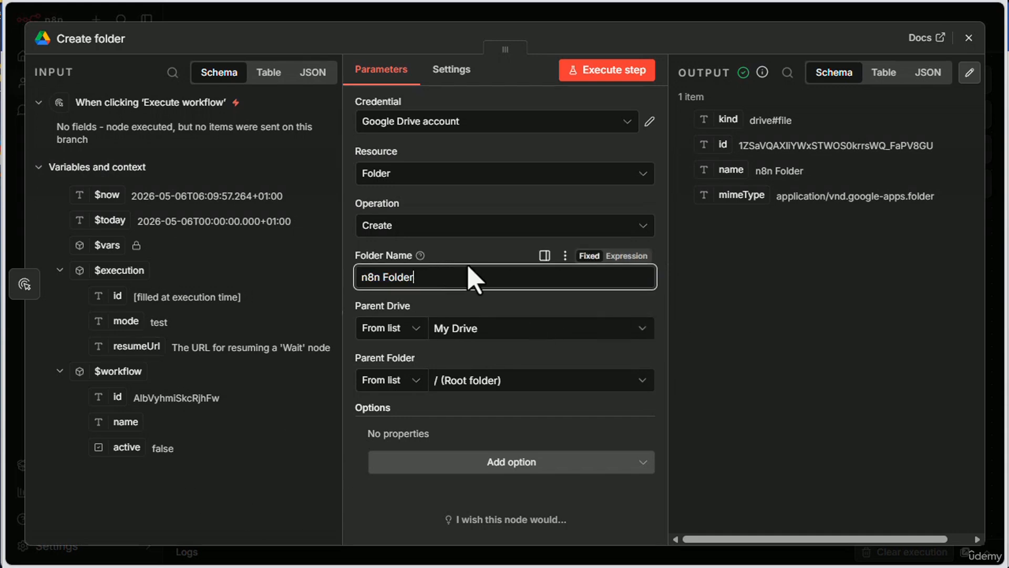
pyautogui.moveTo(382, 278); pyautogui.dragTo(408, 282)
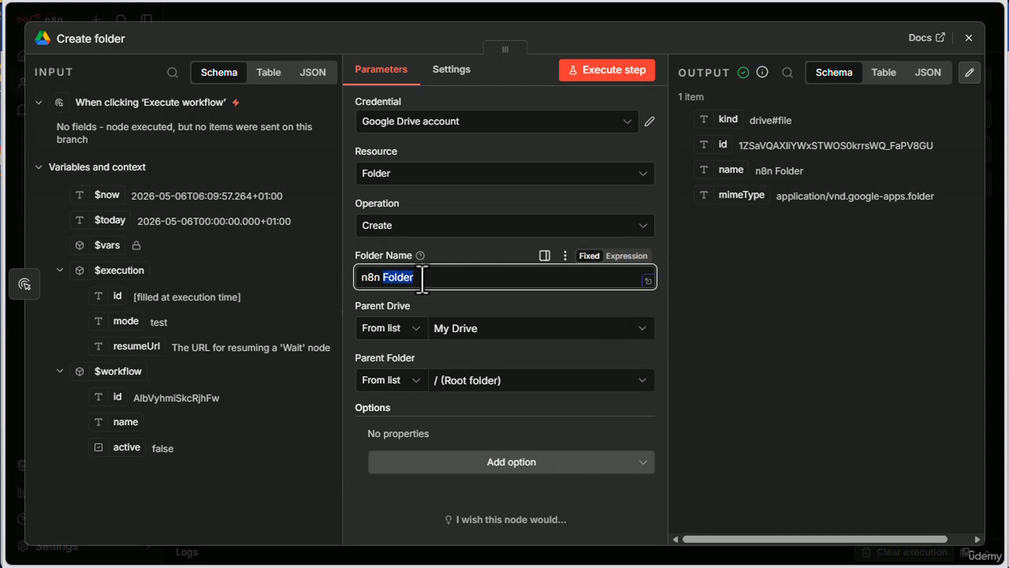
pyautogui.press('BackSpace')
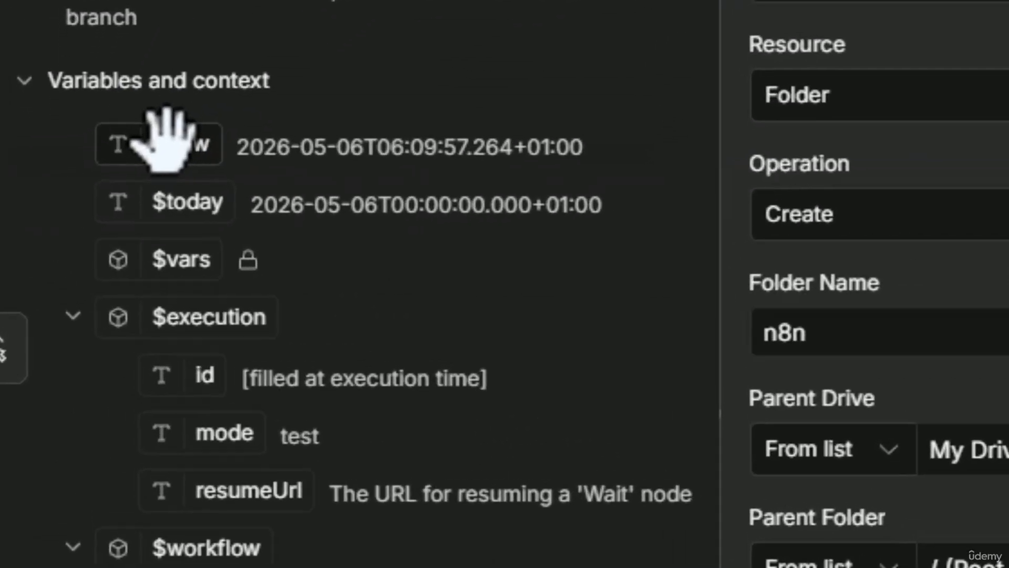
pyautogui.moveTo(105, 195); pyautogui.dragTo(392, 234)
pyautogui.moveTo(831, 242); pyautogui.dragTo(84, 136)
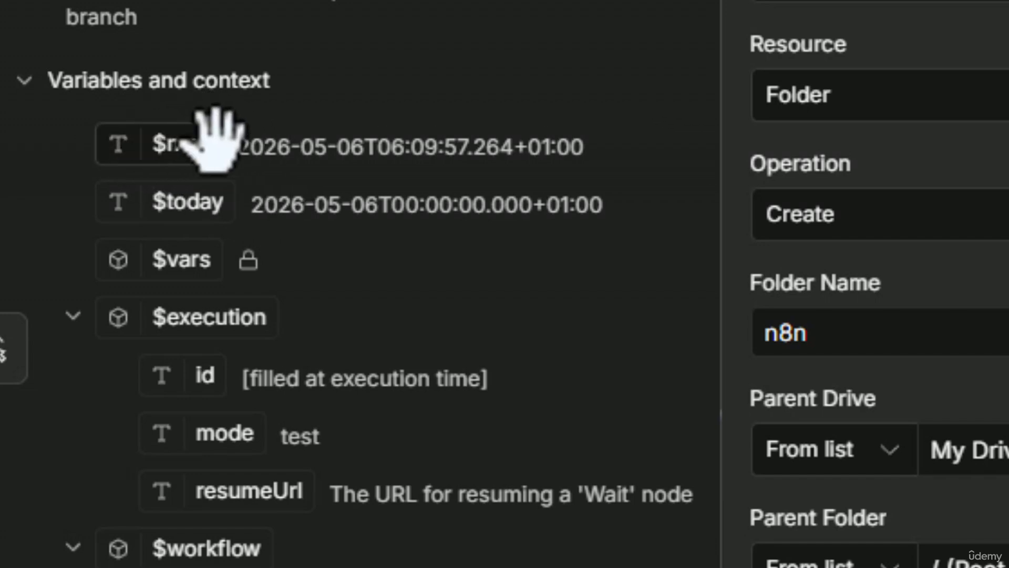
pyautogui.moveTo(155, 141); pyautogui.dragTo(794, 329)
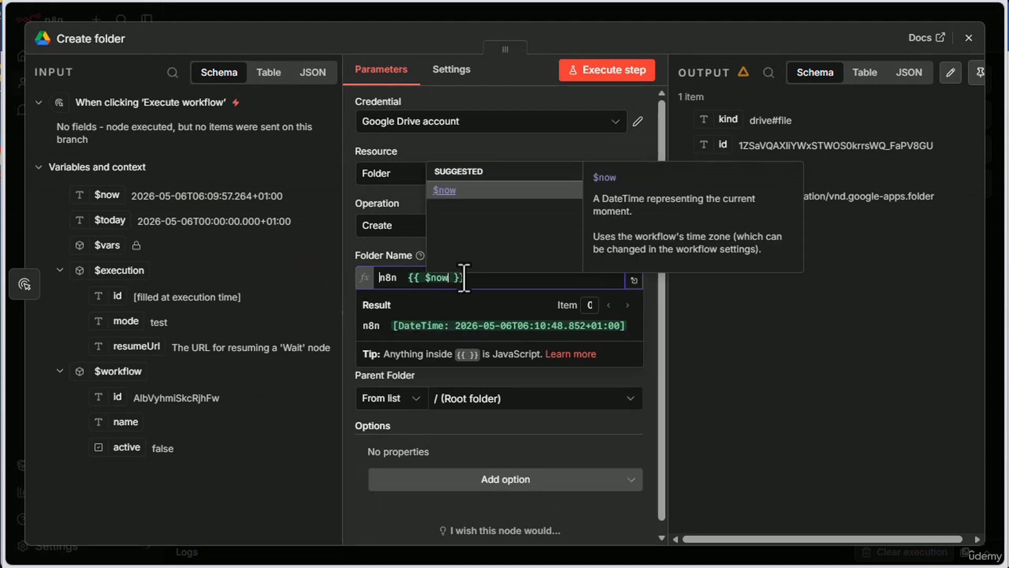
pyautogui.click(313, 270)
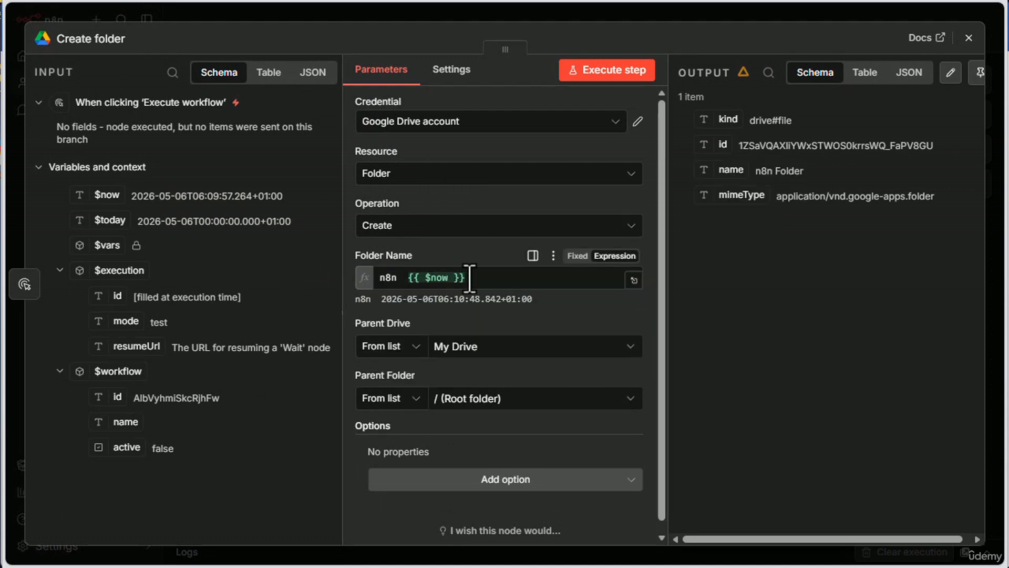
pyautogui.click(969, 38)
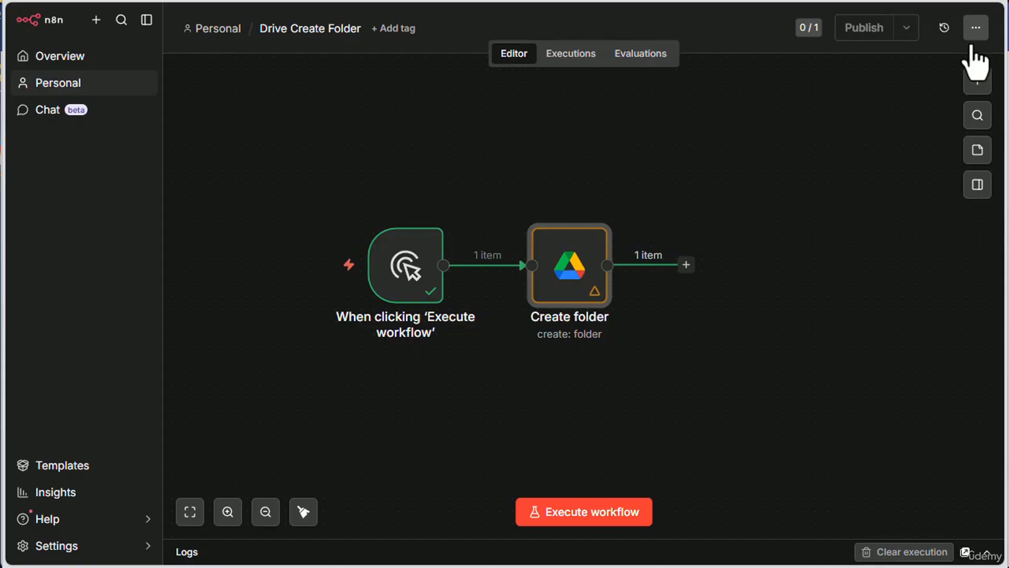
# Execute the workflow and check My Drive in Google Drive for the folder named with the current timestamp
pyautogui.click(609, 511)
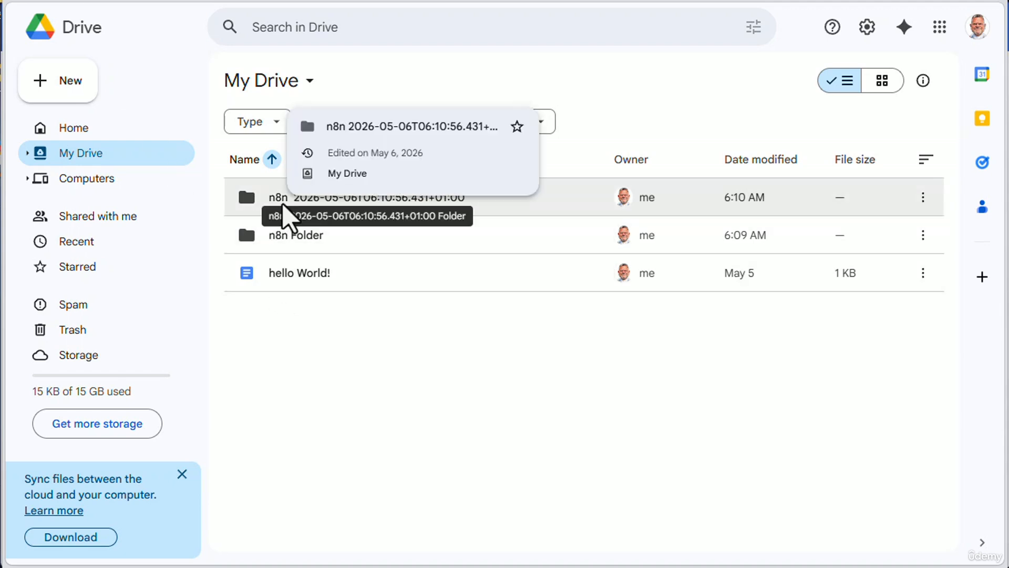
pyautogui.doubleClick(350, 199)
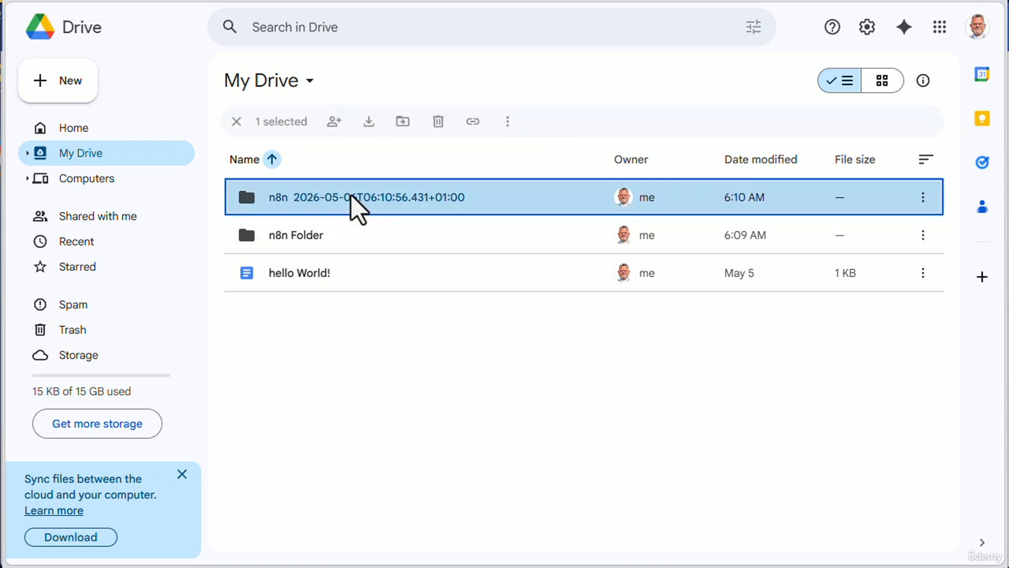
pyautogui.click(284, 82)
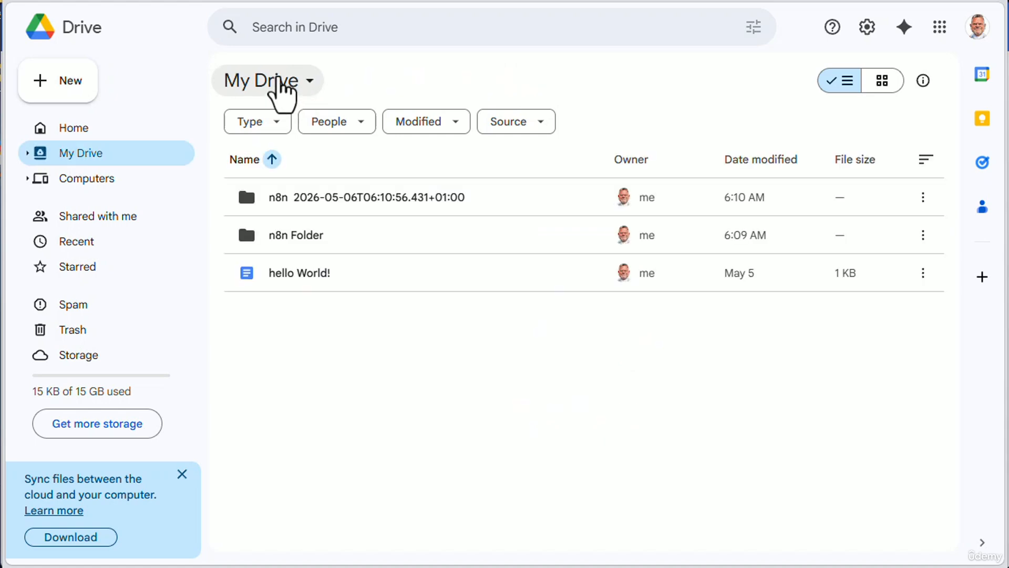
# Return to n8n and replace the manual trigger with an On form submission trigger
pyautogui.hotkey('ctrl', 'Tab')
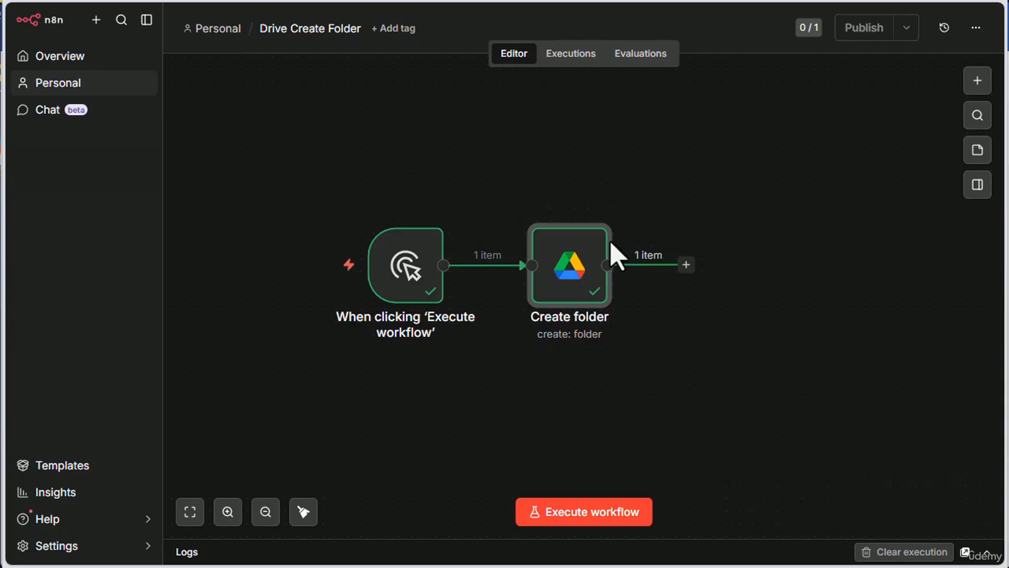
pyautogui.moveTo(387, 276)
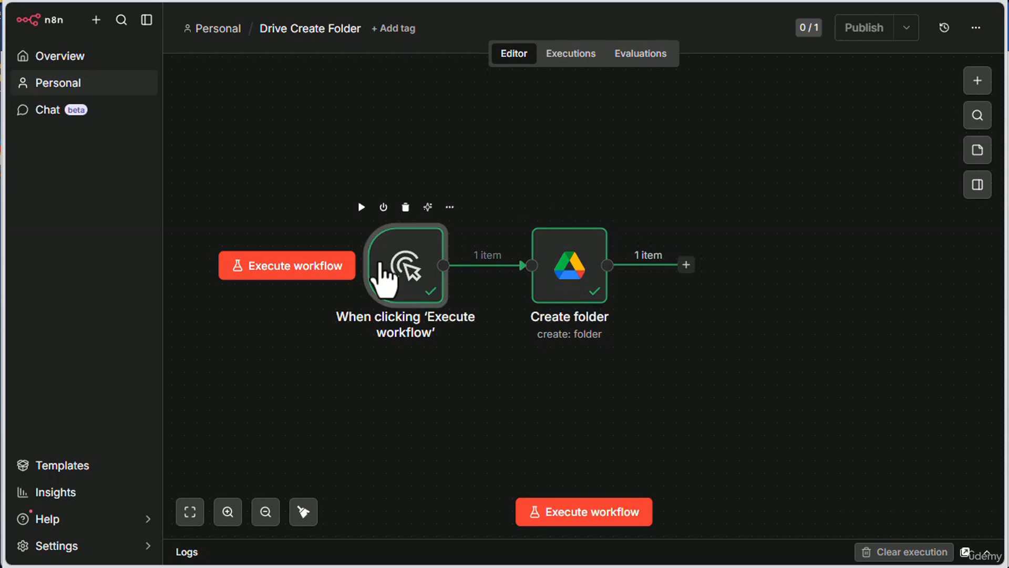
pyautogui.press('Delete')
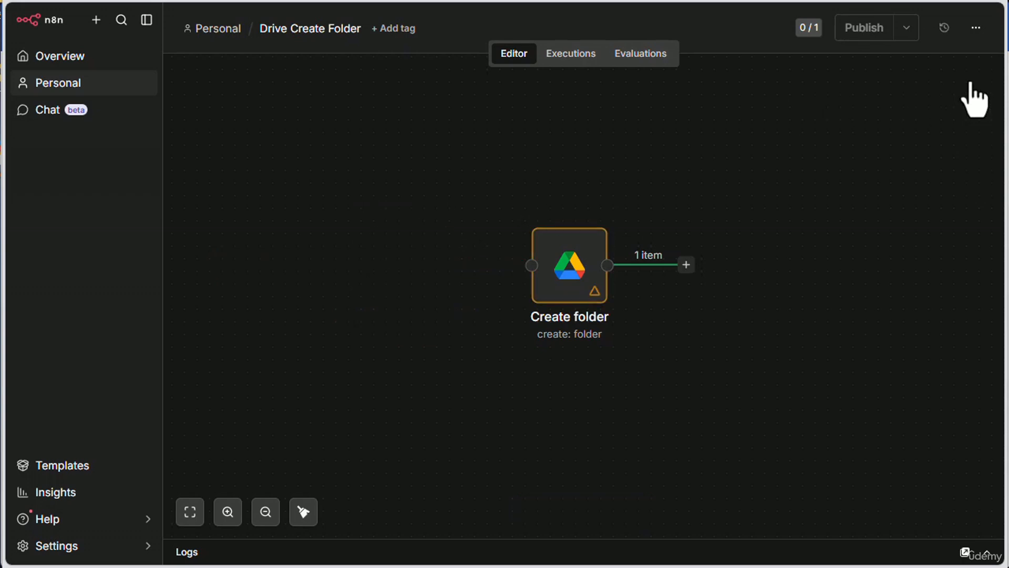
pyautogui.click(977, 81)
pyautogui.click(836, 437)
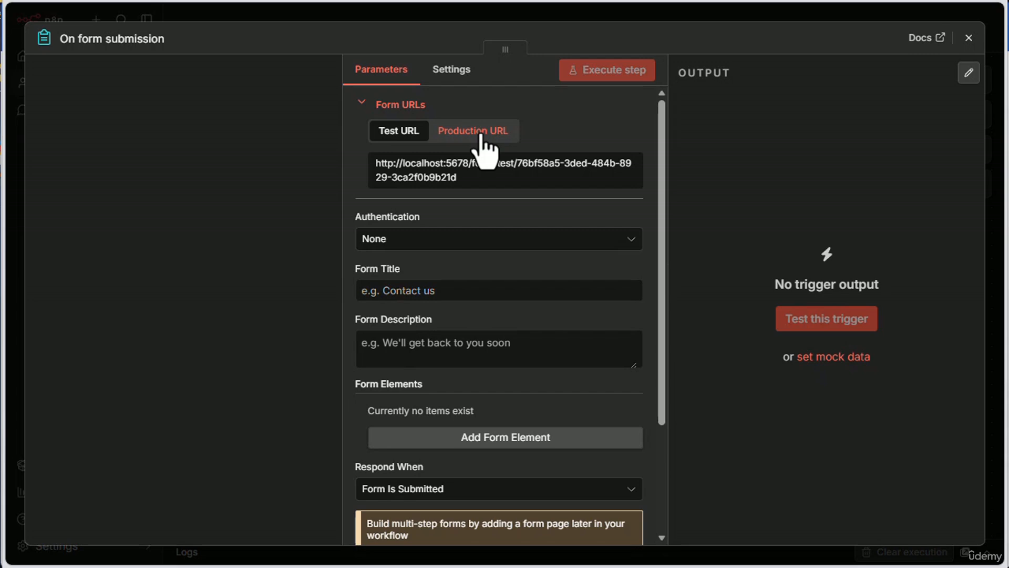
# Title the form "What Folder?" and add a form element labelled "Folder Name?"
pyautogui.click(427, 291)
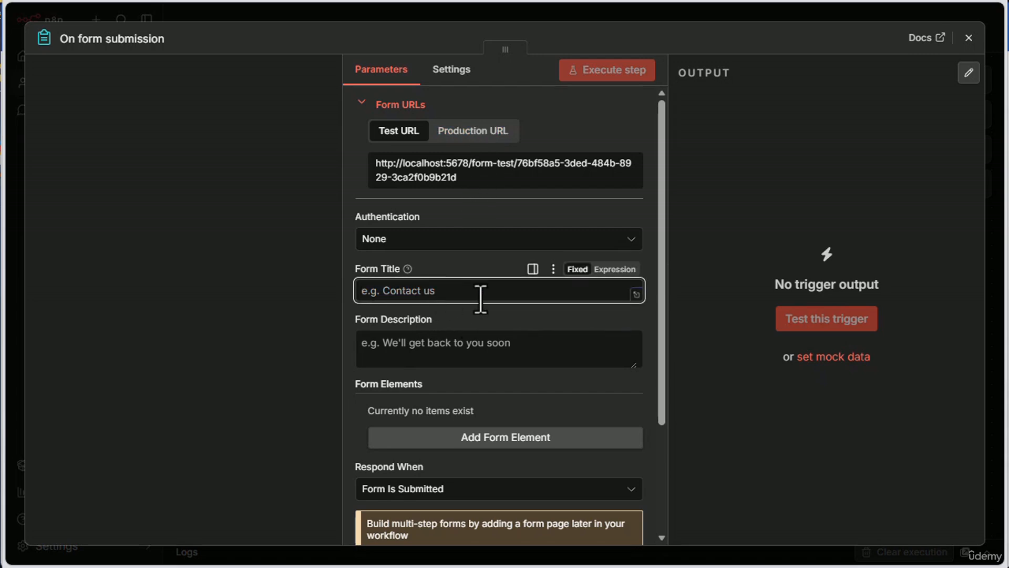
pyautogui.write('What Folder?')
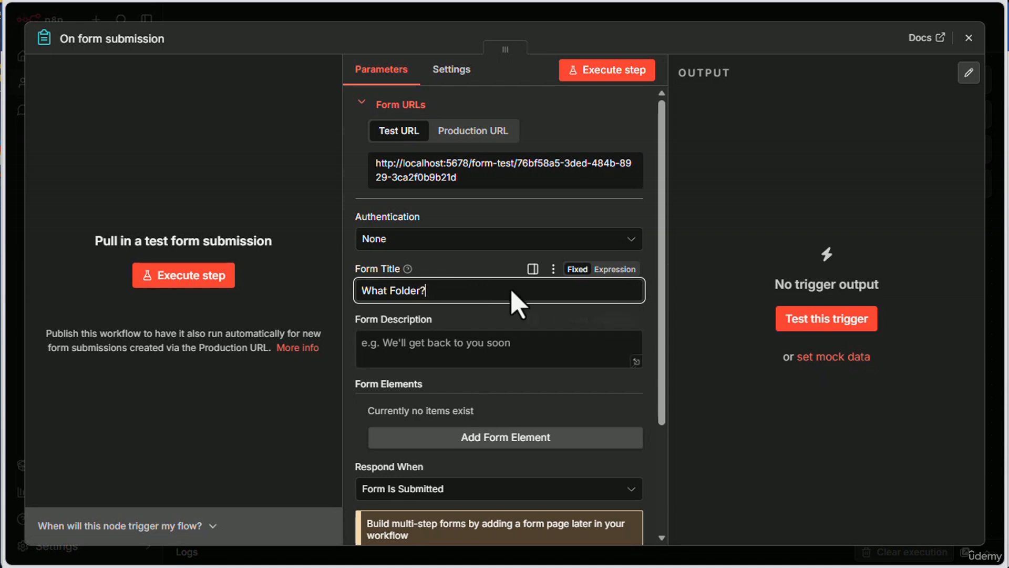
pyautogui.scroll(-3, 523, 293)
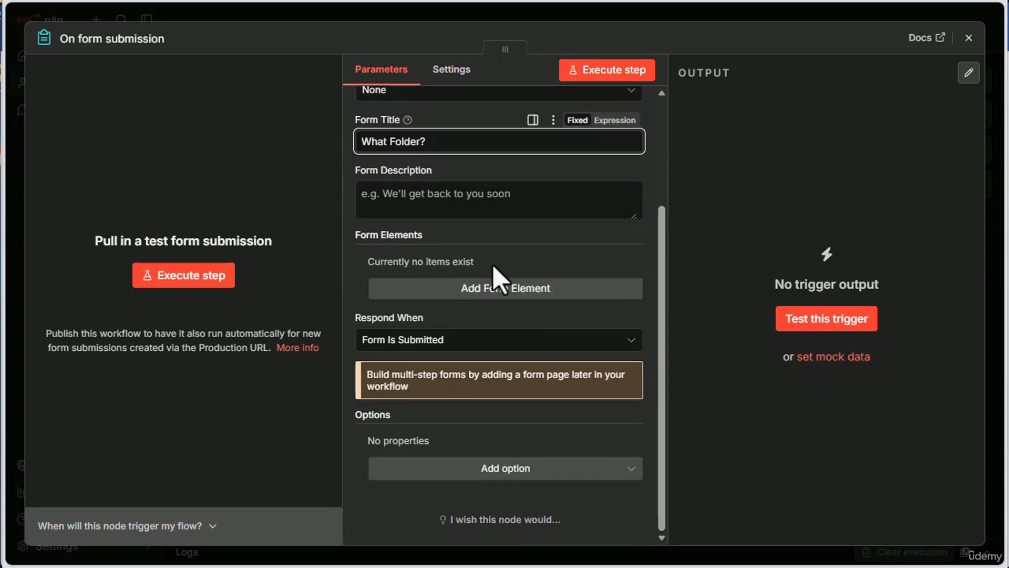
pyautogui.click(500, 288)
pyautogui.click(502, 285)
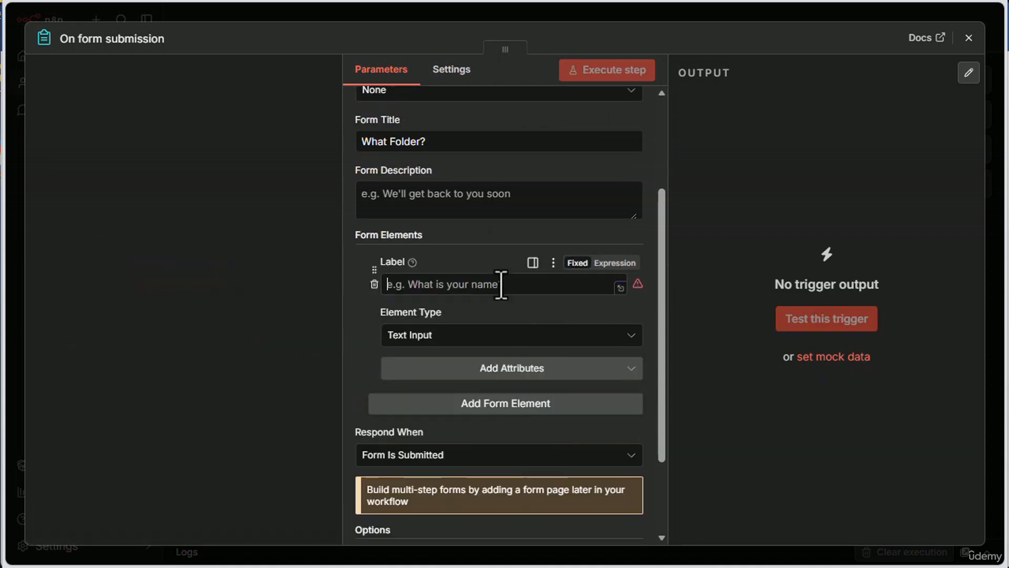
pyautogui.write('Folder Name?')
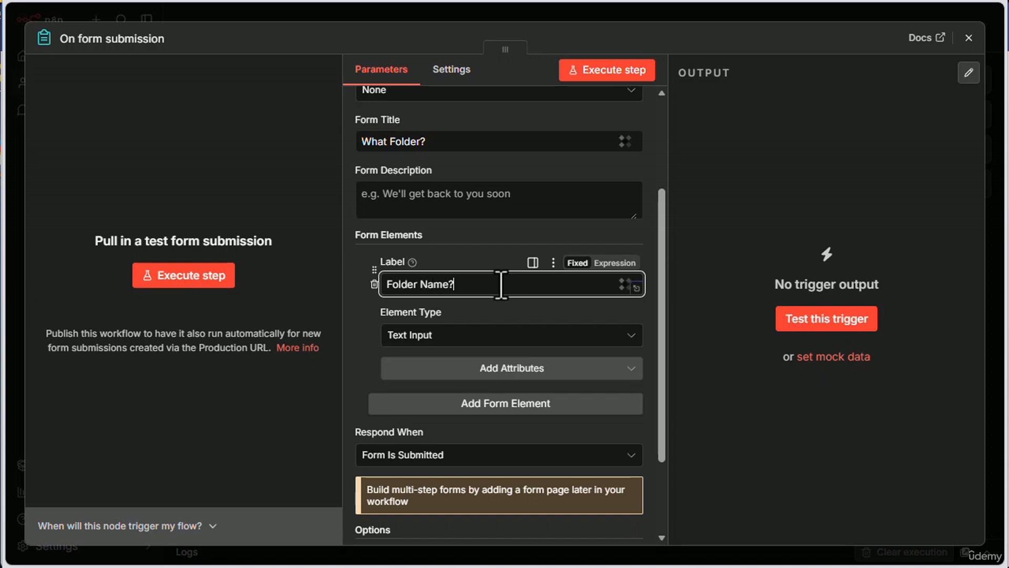
# Keep the form element as Text Input, make it a required field, and return to the canvas after reviewing the form settings
pyautogui.click(515, 339)
pyautogui.click(515, 339)
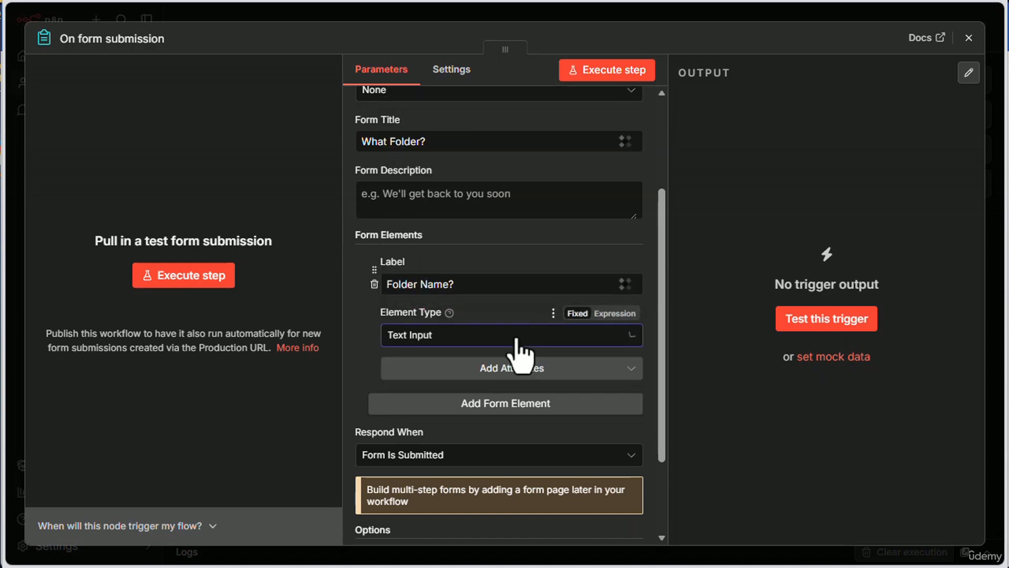
pyautogui.click(529, 368)
pyautogui.click(513, 487)
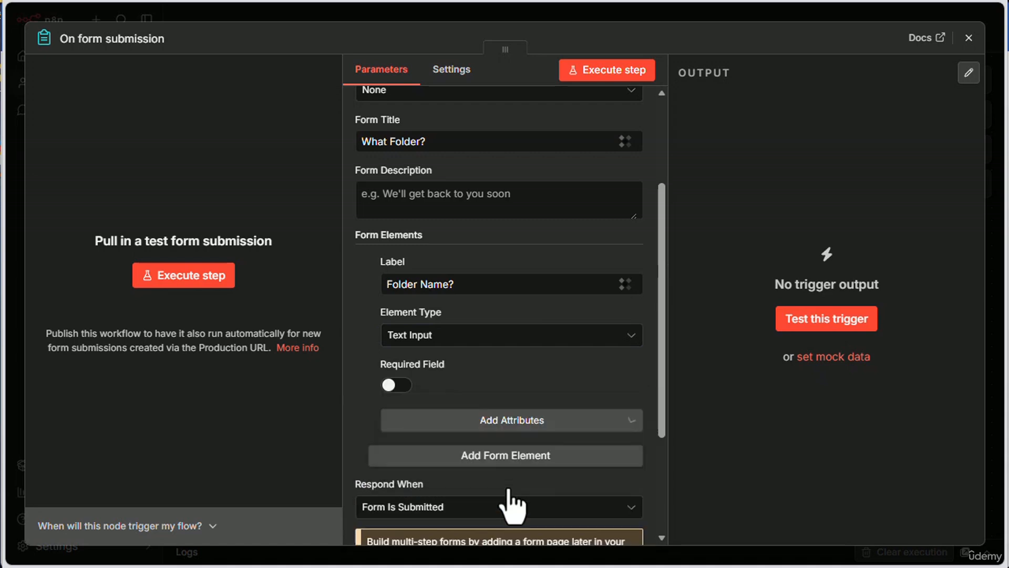
pyautogui.click(398, 393)
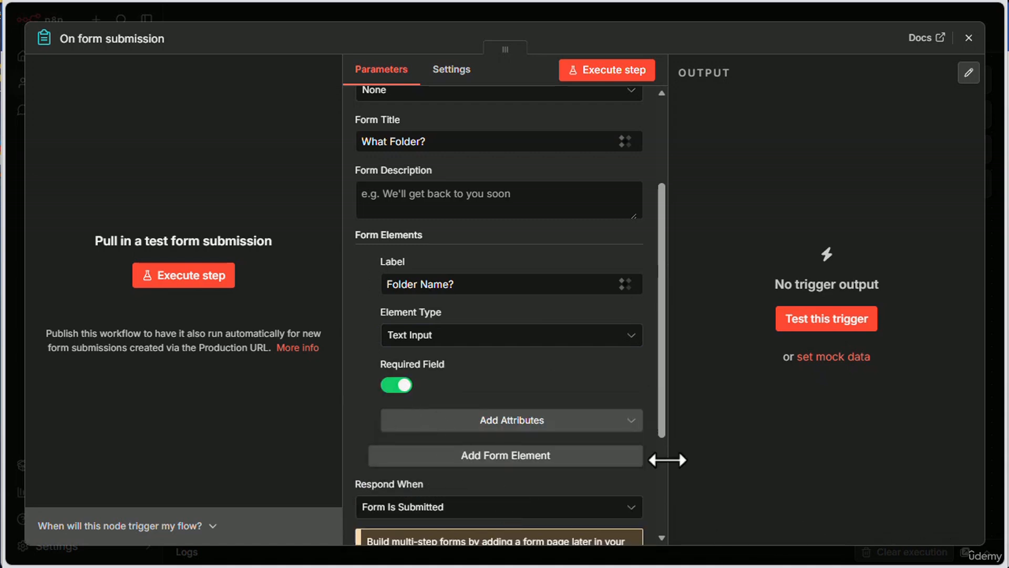
pyautogui.click(969, 38)
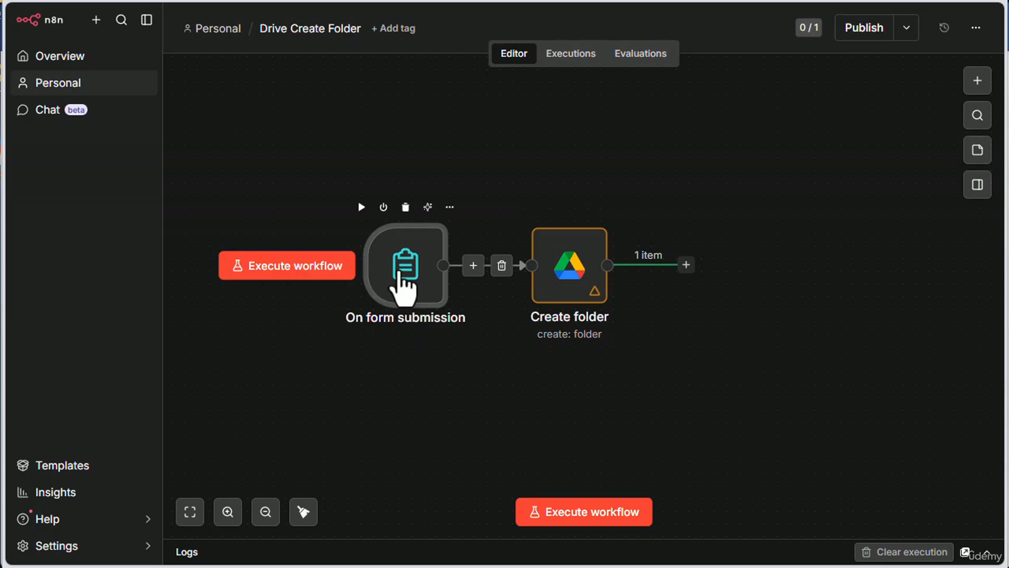
pyautogui.doubleClick(403, 288)
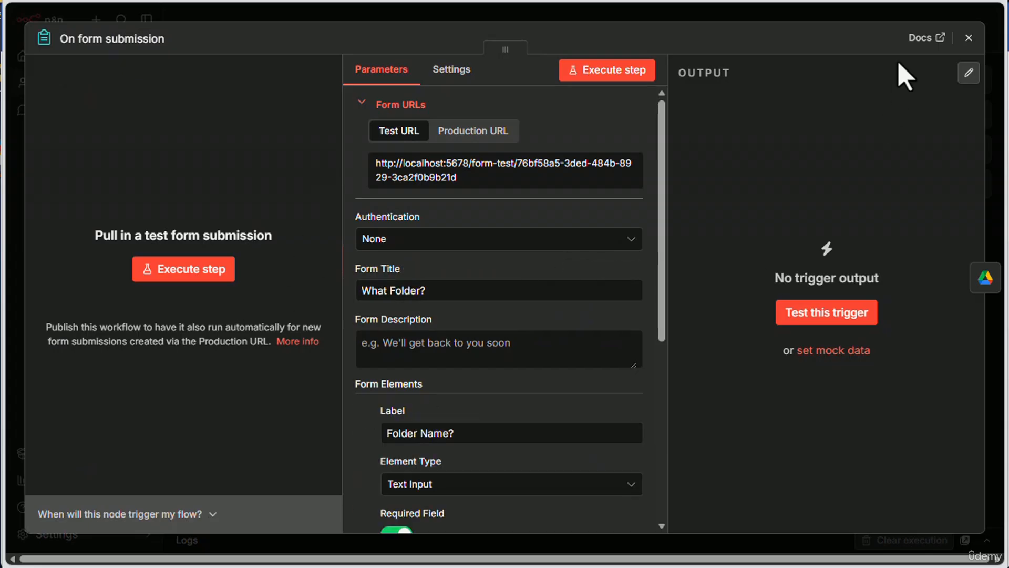
pyautogui.click(969, 38)
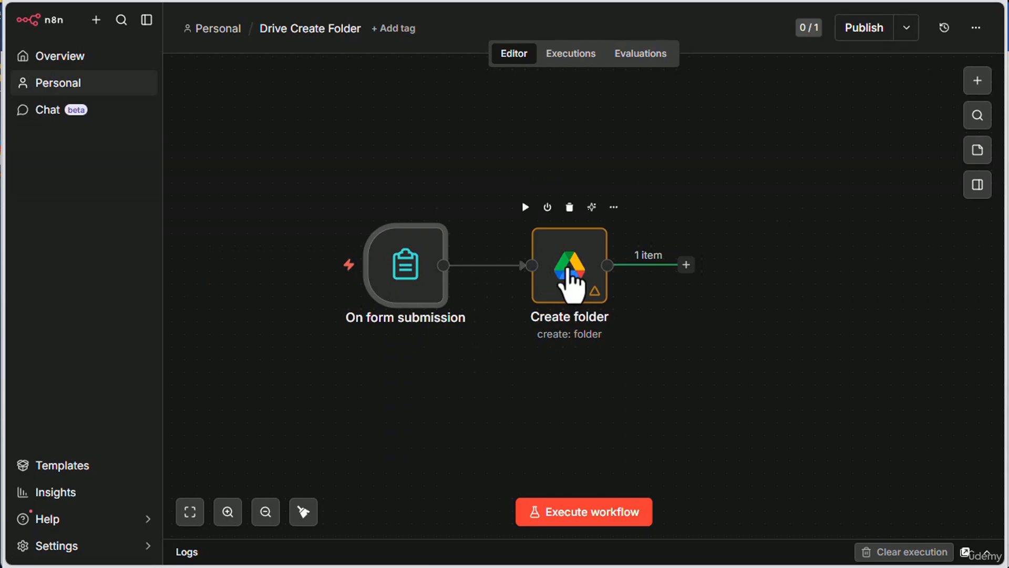
# Run the nodes before Create folder, submit the test form with the folder name "Clown World", and close the form window
pyautogui.doubleClick(569, 274)
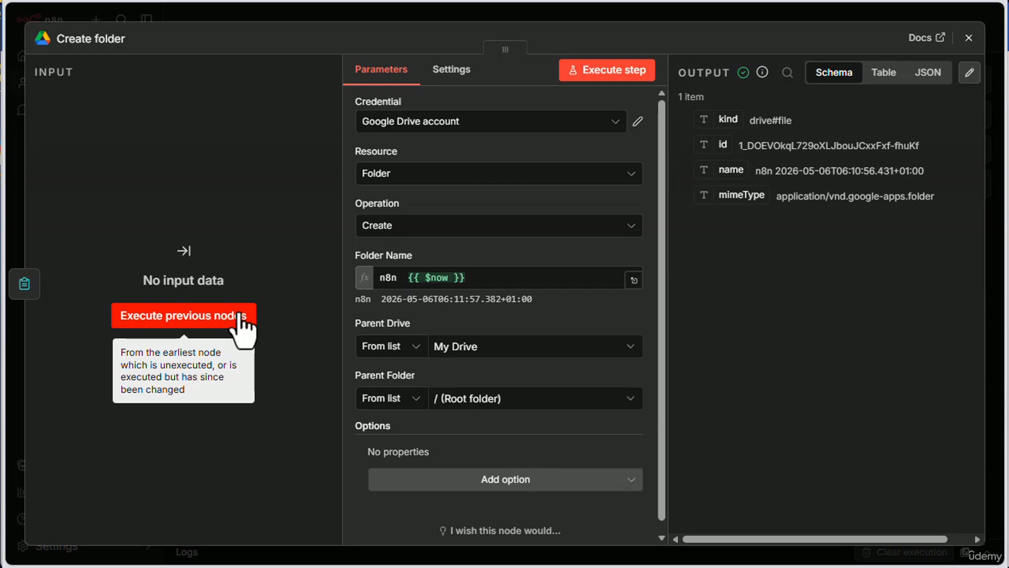
pyautogui.click(241, 317)
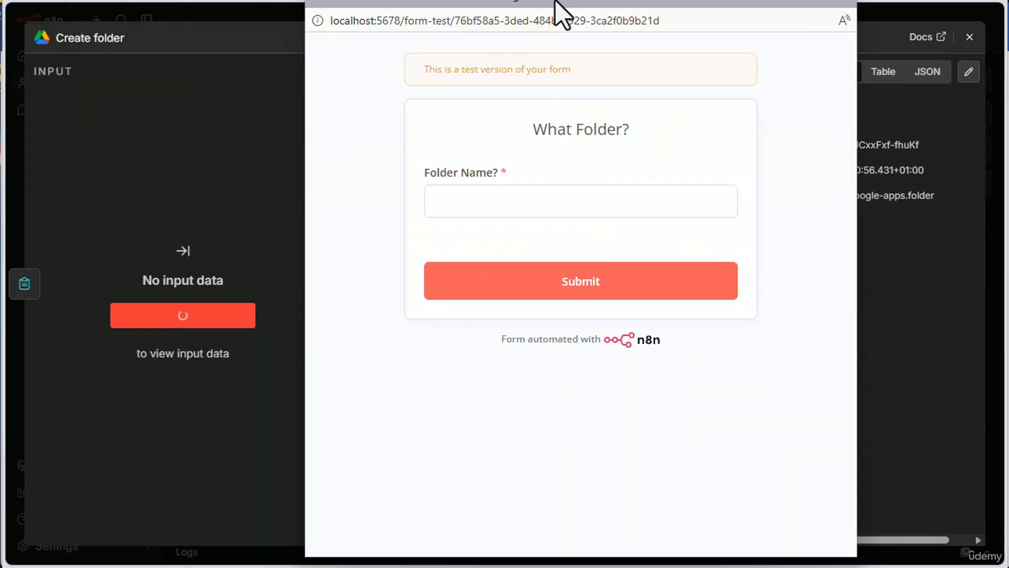
pyautogui.click(534, 205)
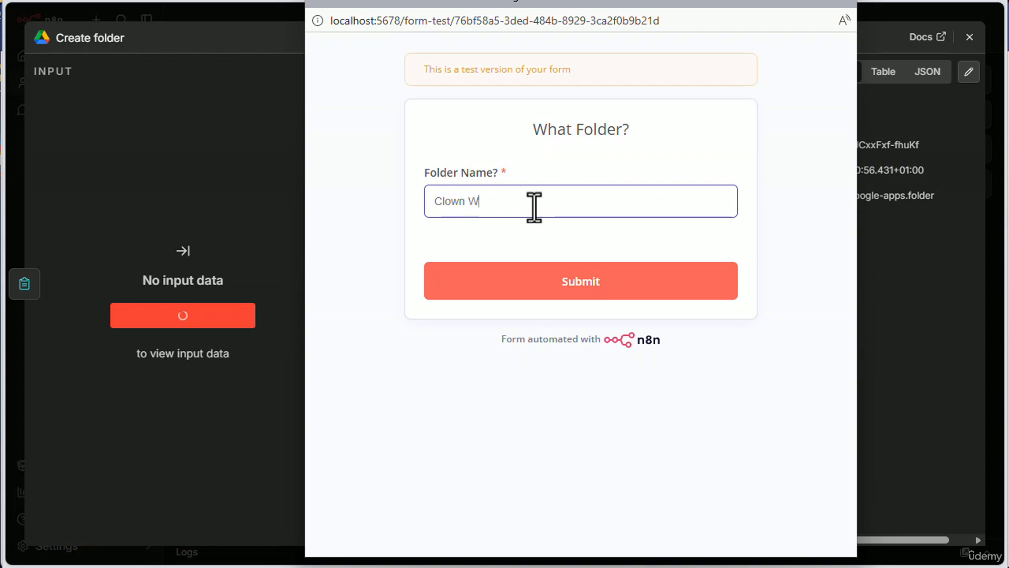
pyautogui.write('Clown World')
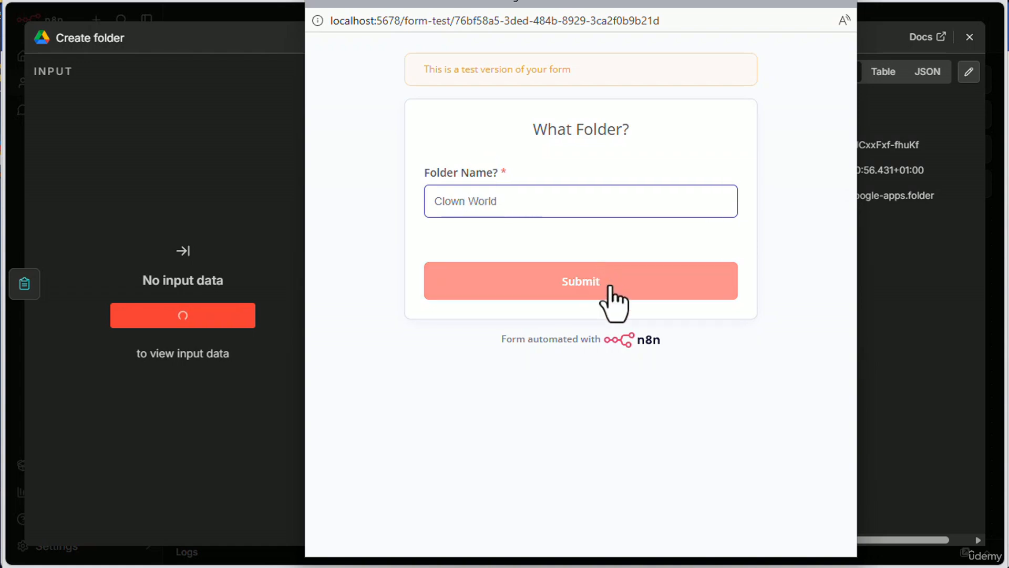
pyautogui.click(611, 296)
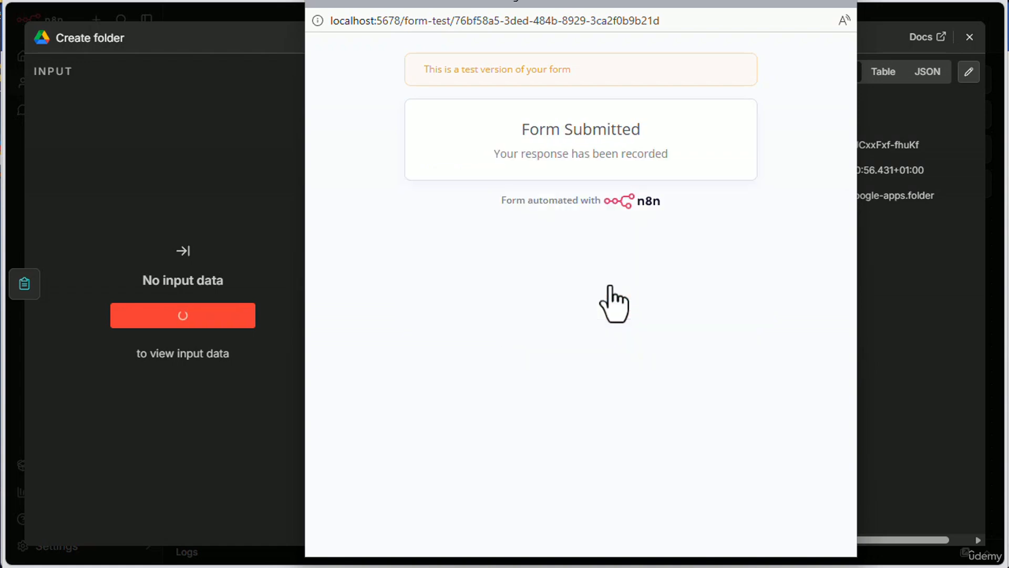
pyautogui.click(840, 1)
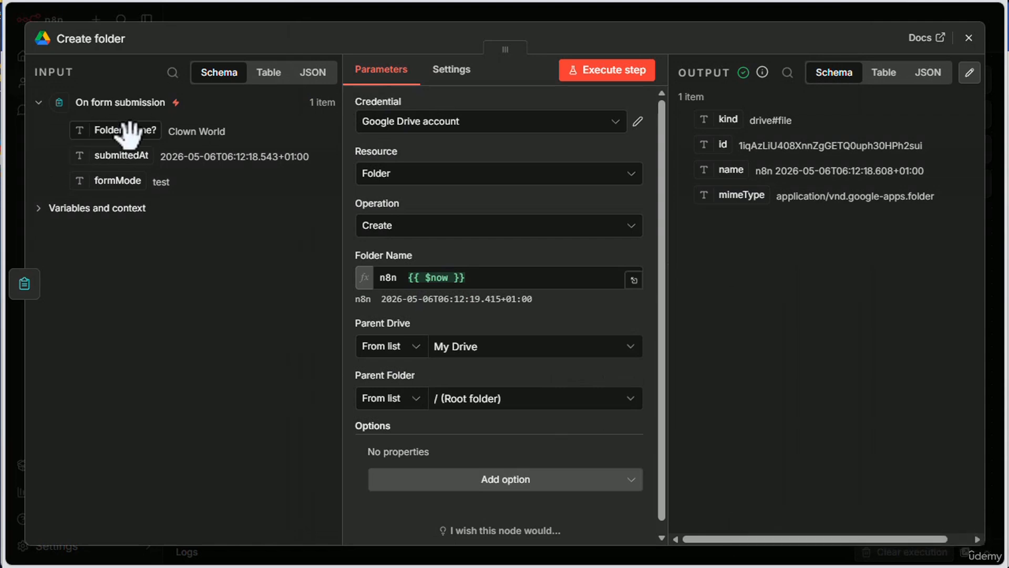
# Check the folders in Google Drive's My Drive, then reopen the Create folder node in n8n
pyautogui.click(969, 38)
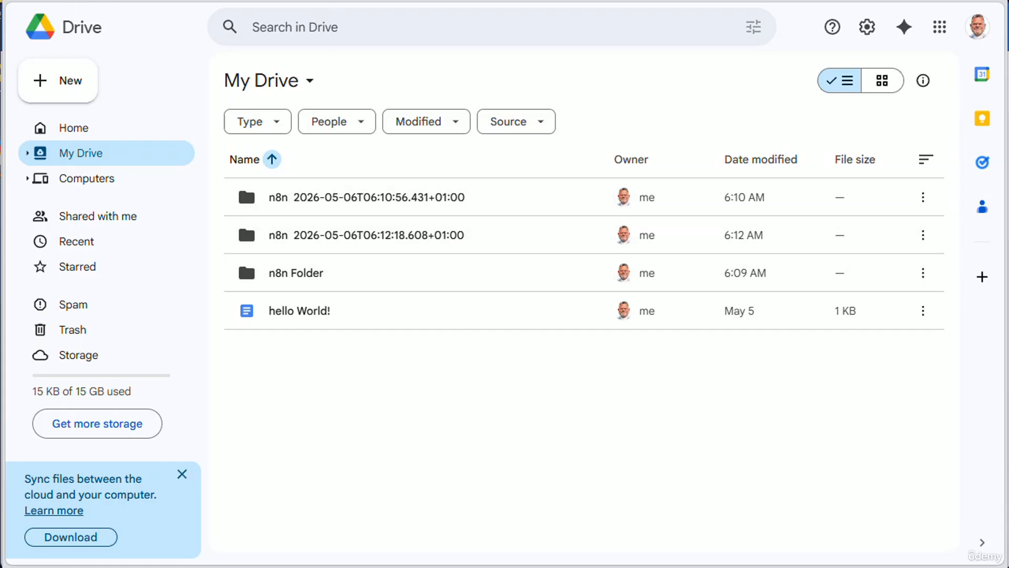
pyautogui.click(322, 1)
pyautogui.doubleClick(565, 292)
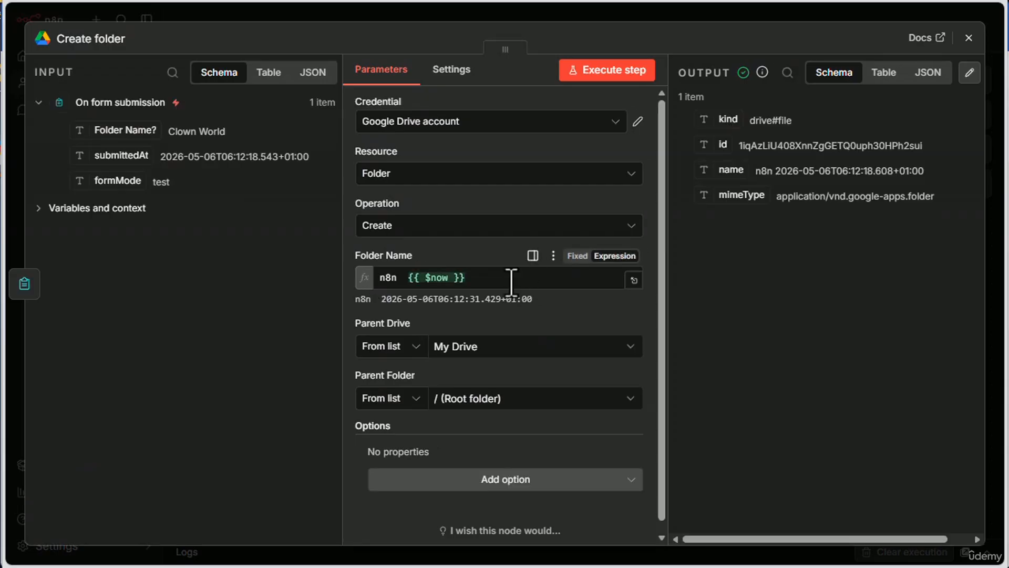
# Replace the Create folder node's folder name with the form's "Folder Name?" field, giving {{ $json['Folder Name?'] }}, and return to the canvas
pyautogui.click(396, 277)
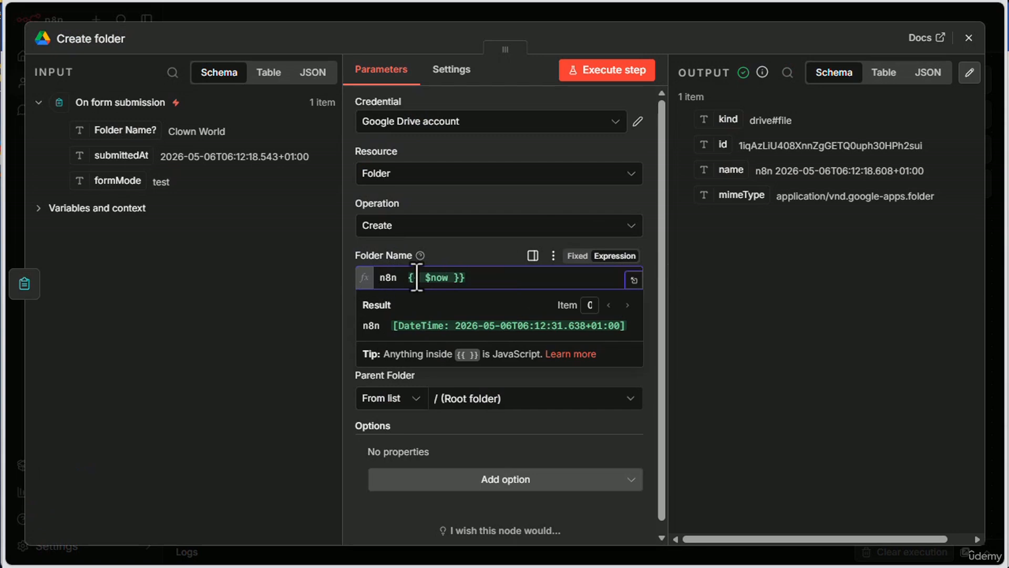
pyautogui.moveTo(506, 278); pyautogui.dragTo(341, 295)
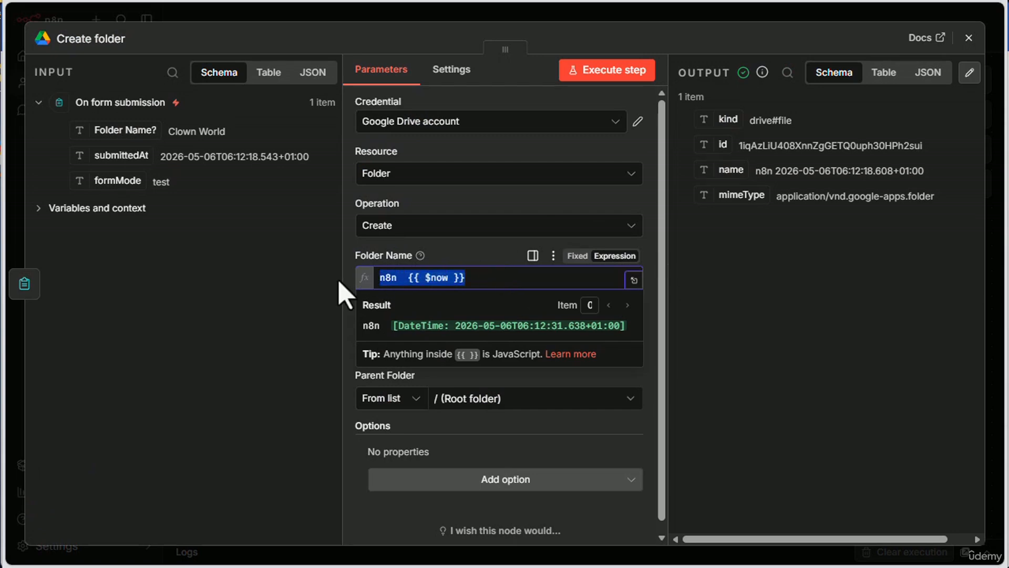
pyautogui.press('BackSpace')
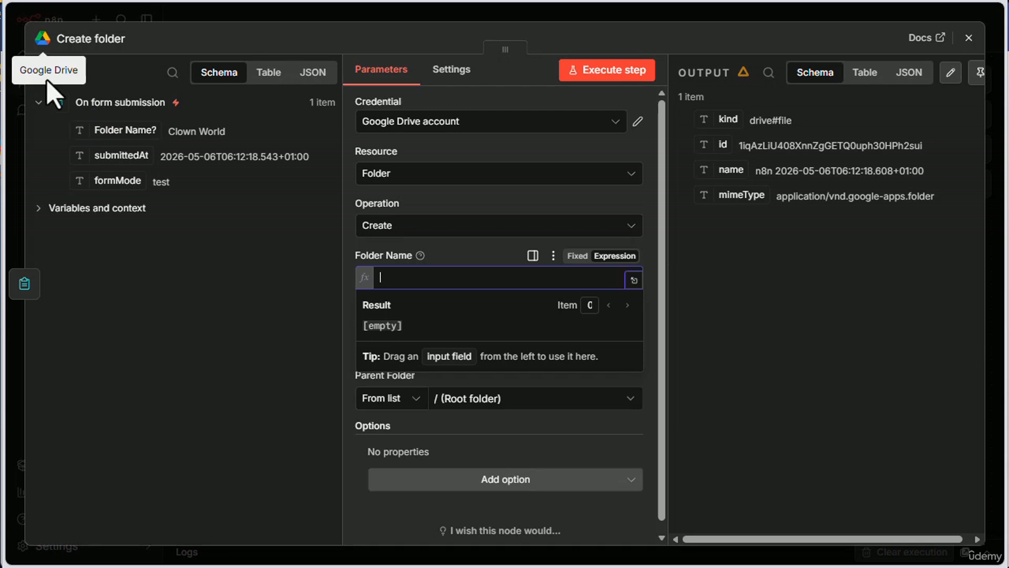
pyautogui.moveTo(117, 126); pyautogui.dragTo(410, 278)
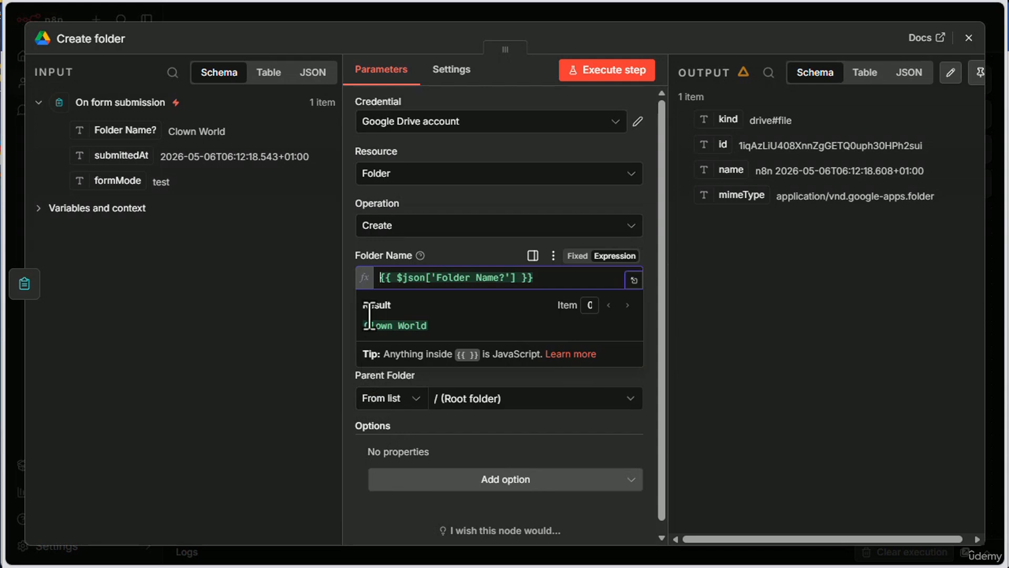
pyautogui.click(749, 386)
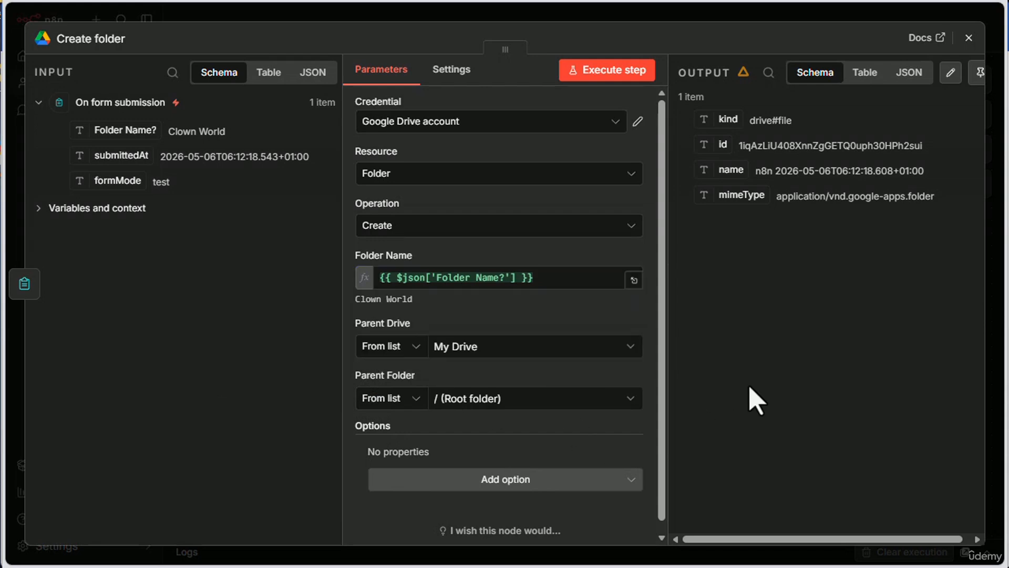
pyautogui.click(969, 39)
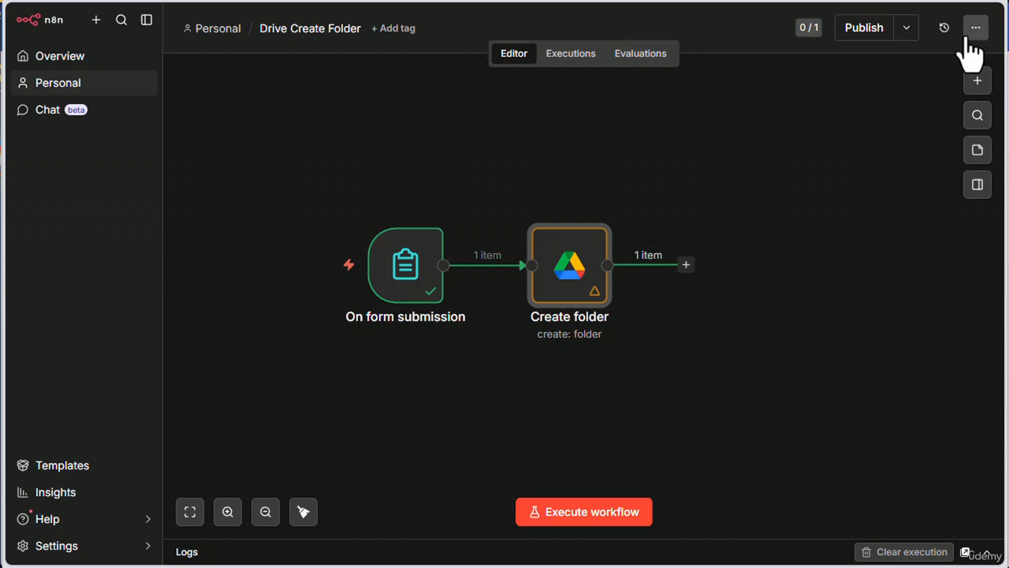
# Execute the workflow, submit the test form with the folder name "Automations", and close the form window
pyautogui.click(587, 515)
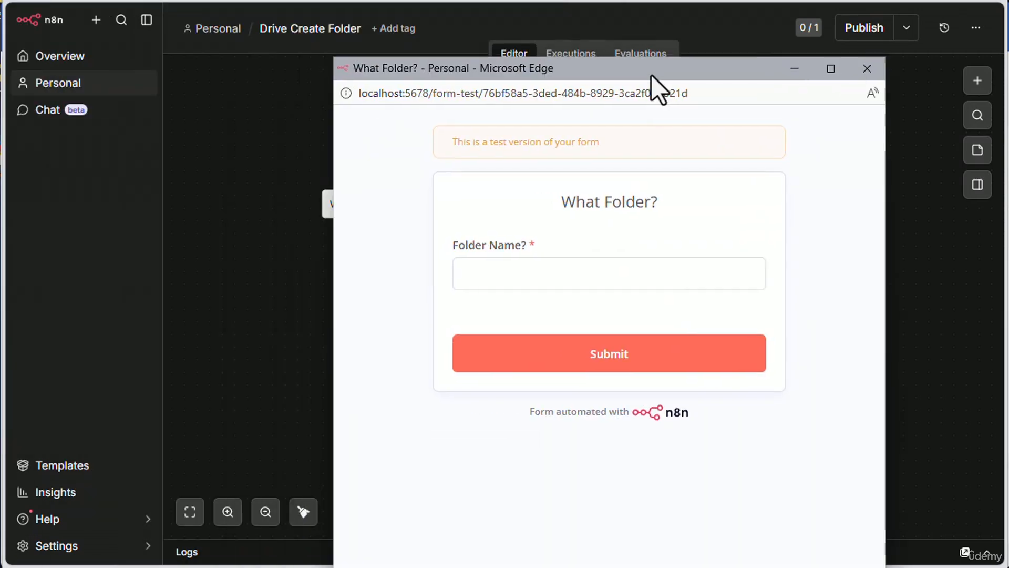
pyautogui.moveTo(652, 75); pyautogui.dragTo(622, 65)
pyautogui.click(450, 268)
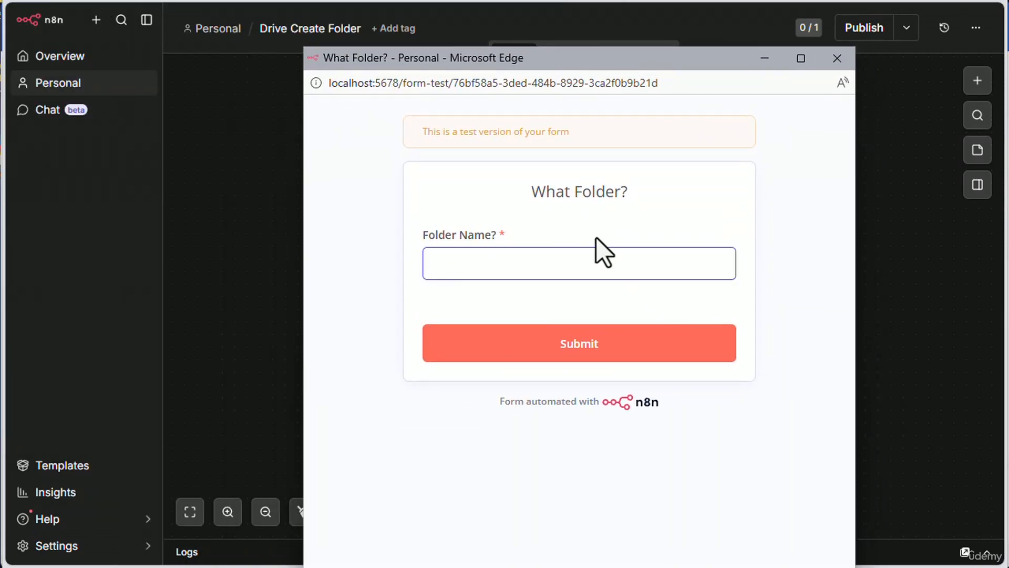
pyautogui.write('Automations')
pyautogui.click(577, 348)
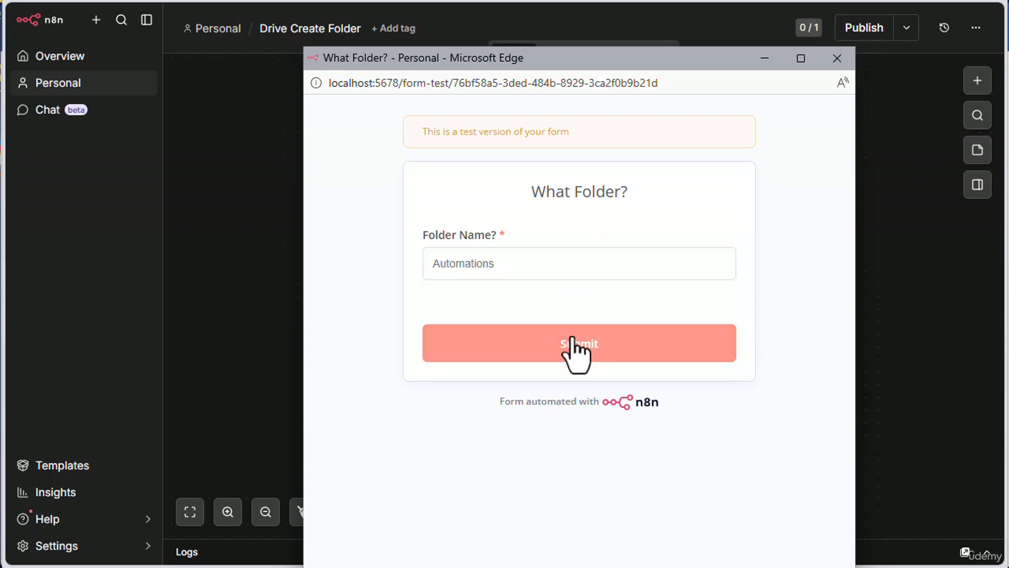
pyautogui.click(837, 58)
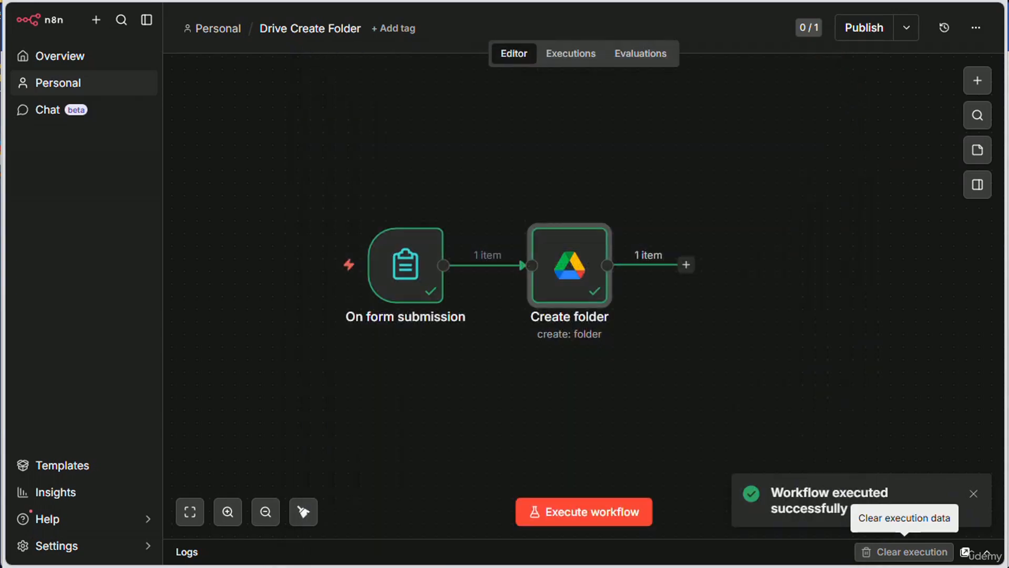
# Switch to Google Drive and check My Drive for the "Automations" folder
pyautogui.hotkey('ctrl', 'Tab')
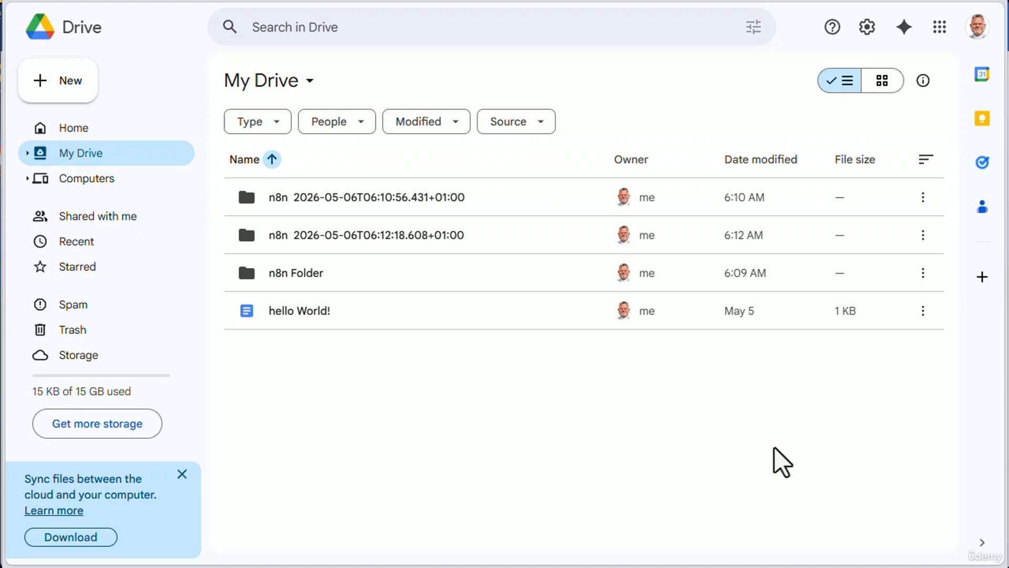
pyautogui.doubleClick(284, 203)
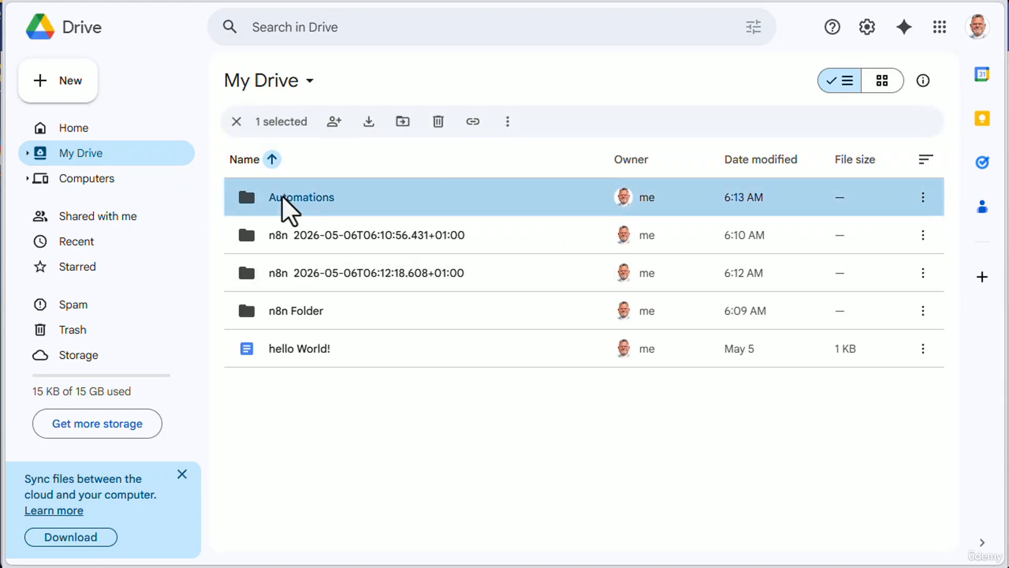
pyautogui.click(264, 87)
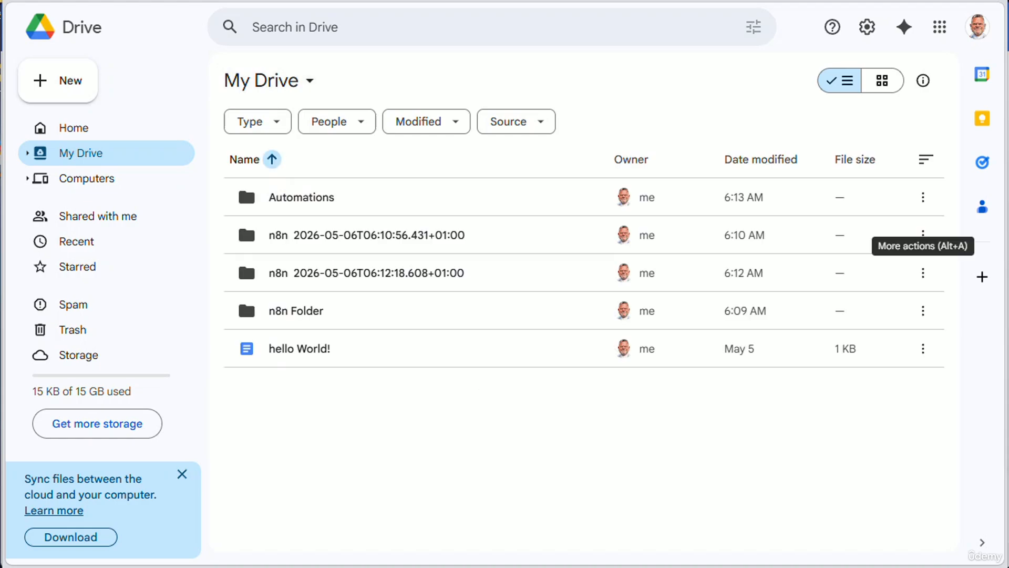
# Switch back to n8n, review the Create folder node's output and folder name expression, and return to the canvas
pyautogui.hotkey('ctrl', 'Tab')
pyautogui.doubleClick(604, 263)
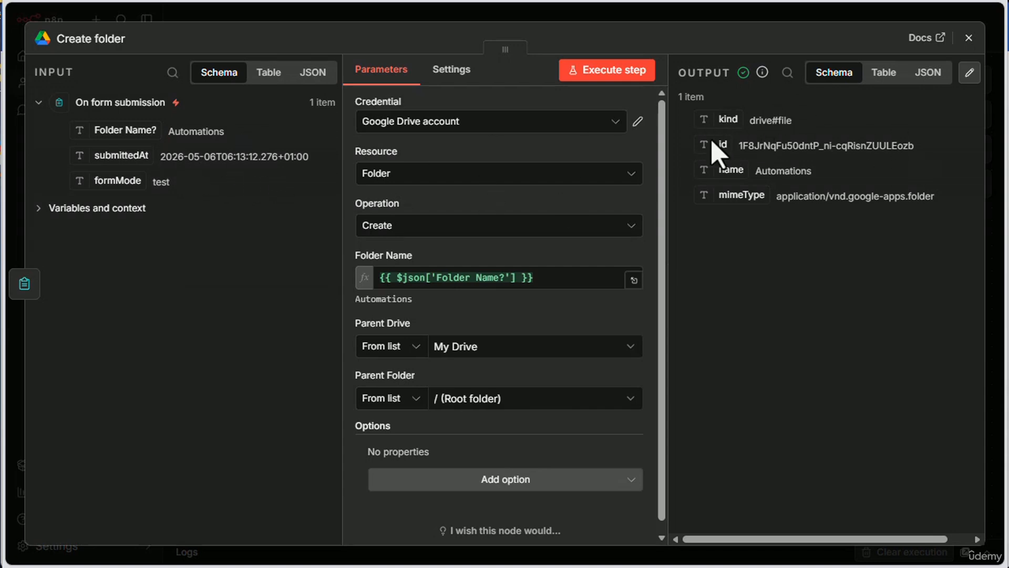
pyautogui.moveTo(722, 180)
pyautogui.mouseDown()
pyautogui.moveTo(808, 176)
pyautogui.moveTo(728, 156)
pyautogui.moveTo(713, 166)
pyautogui.mouseUp()
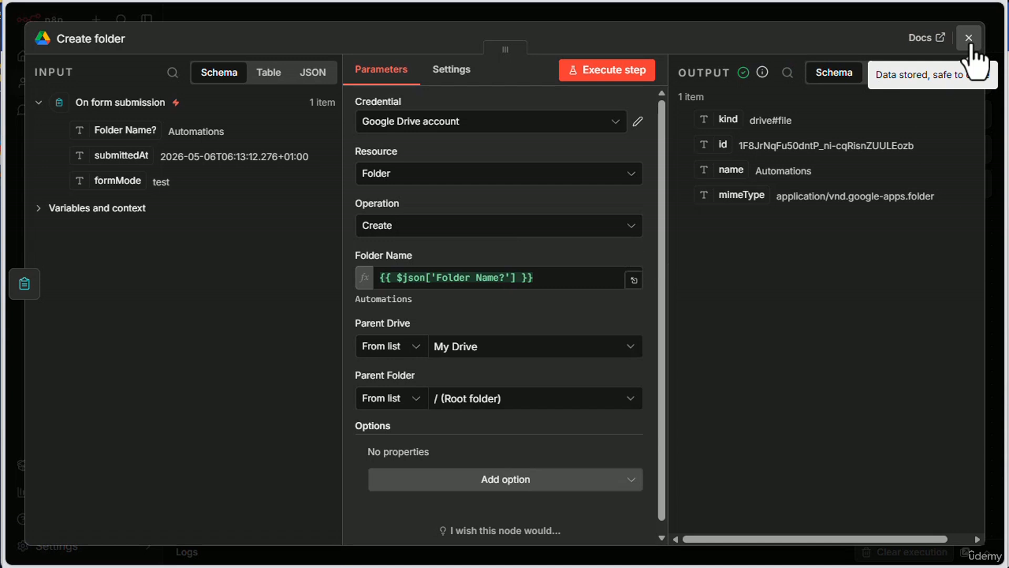
pyautogui.click(538, 283)
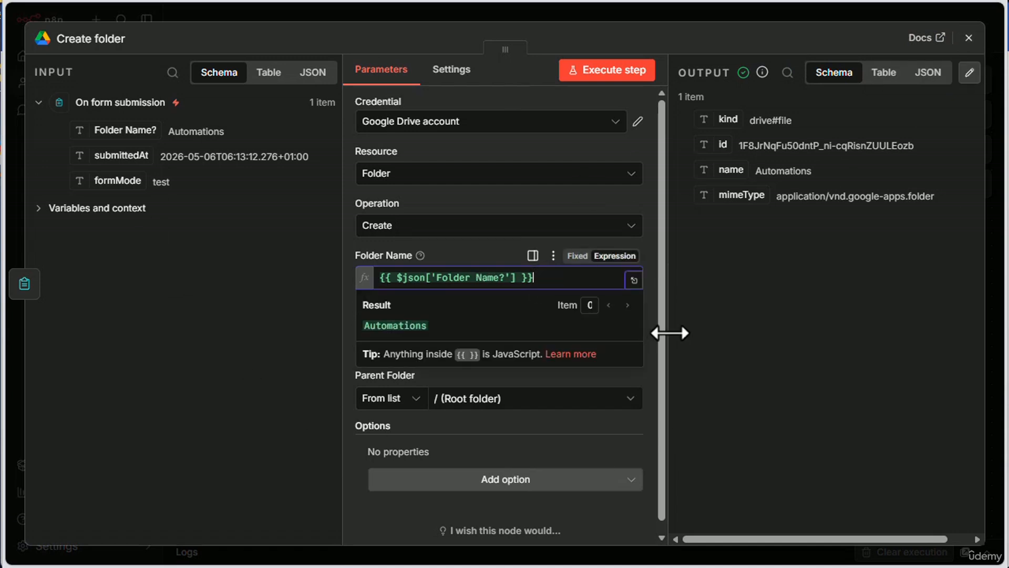
pyautogui.click(424, 225)
pyautogui.click(390, 265)
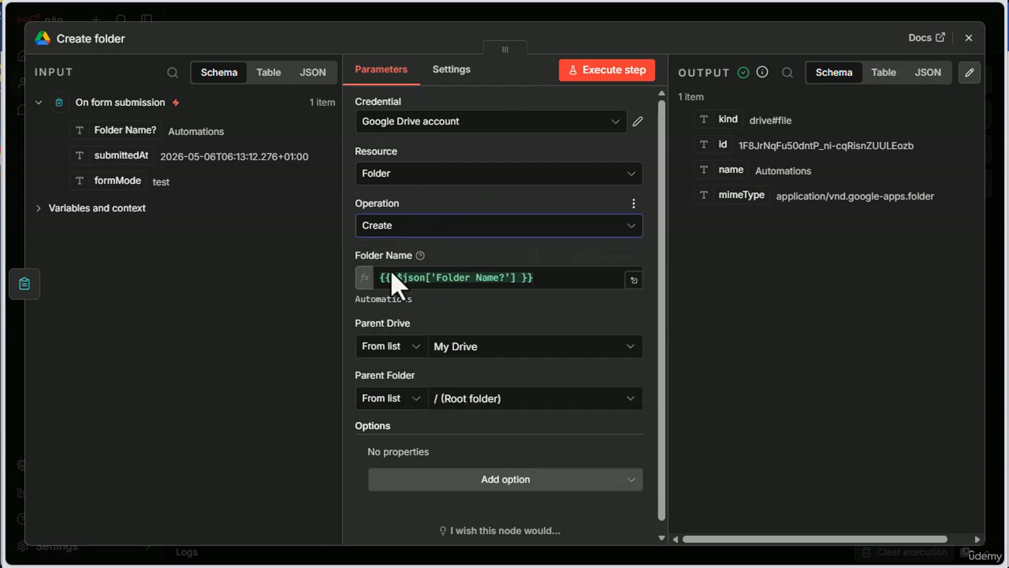
pyautogui.click(509, 283)
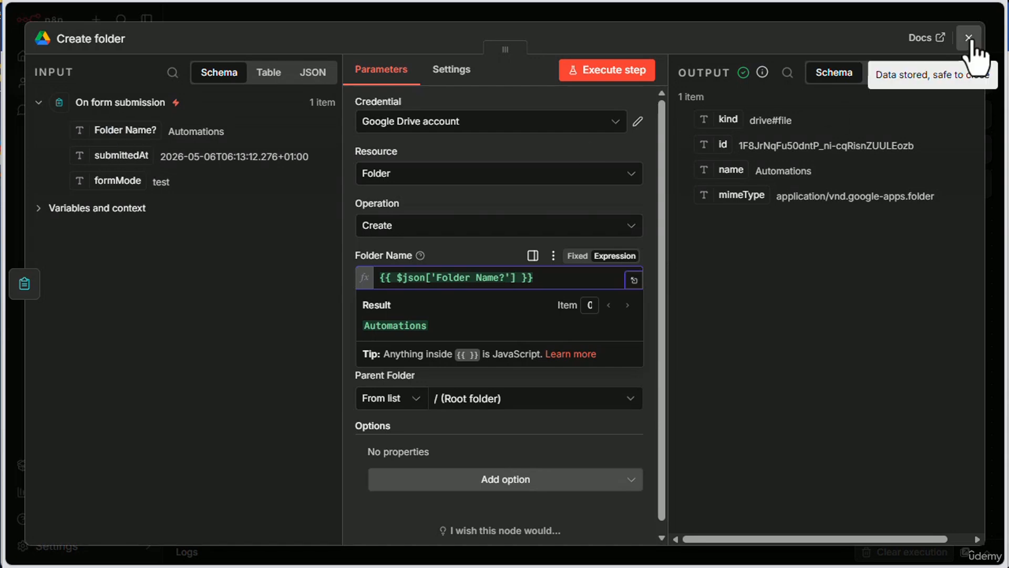
pyautogui.click(969, 38)
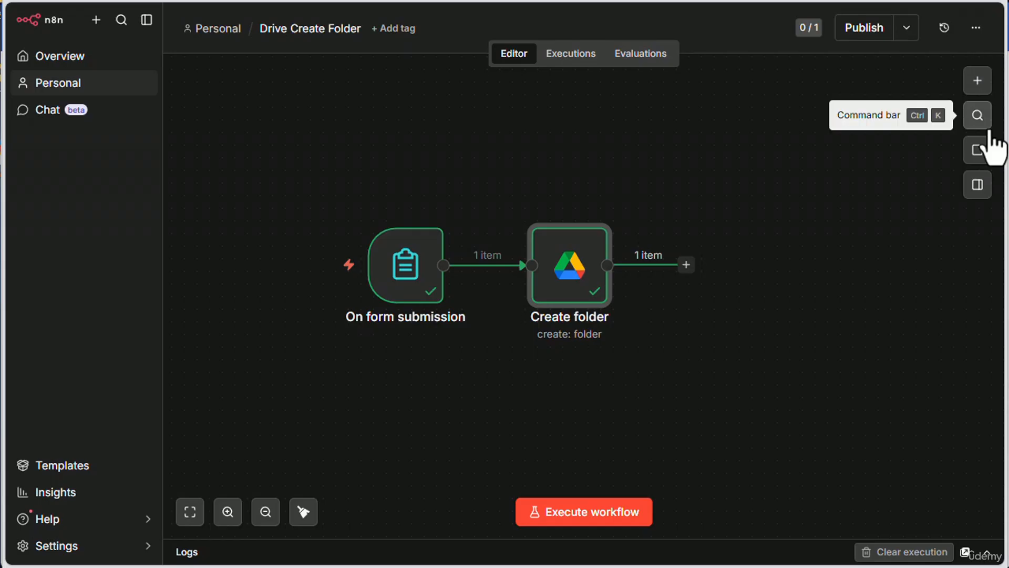